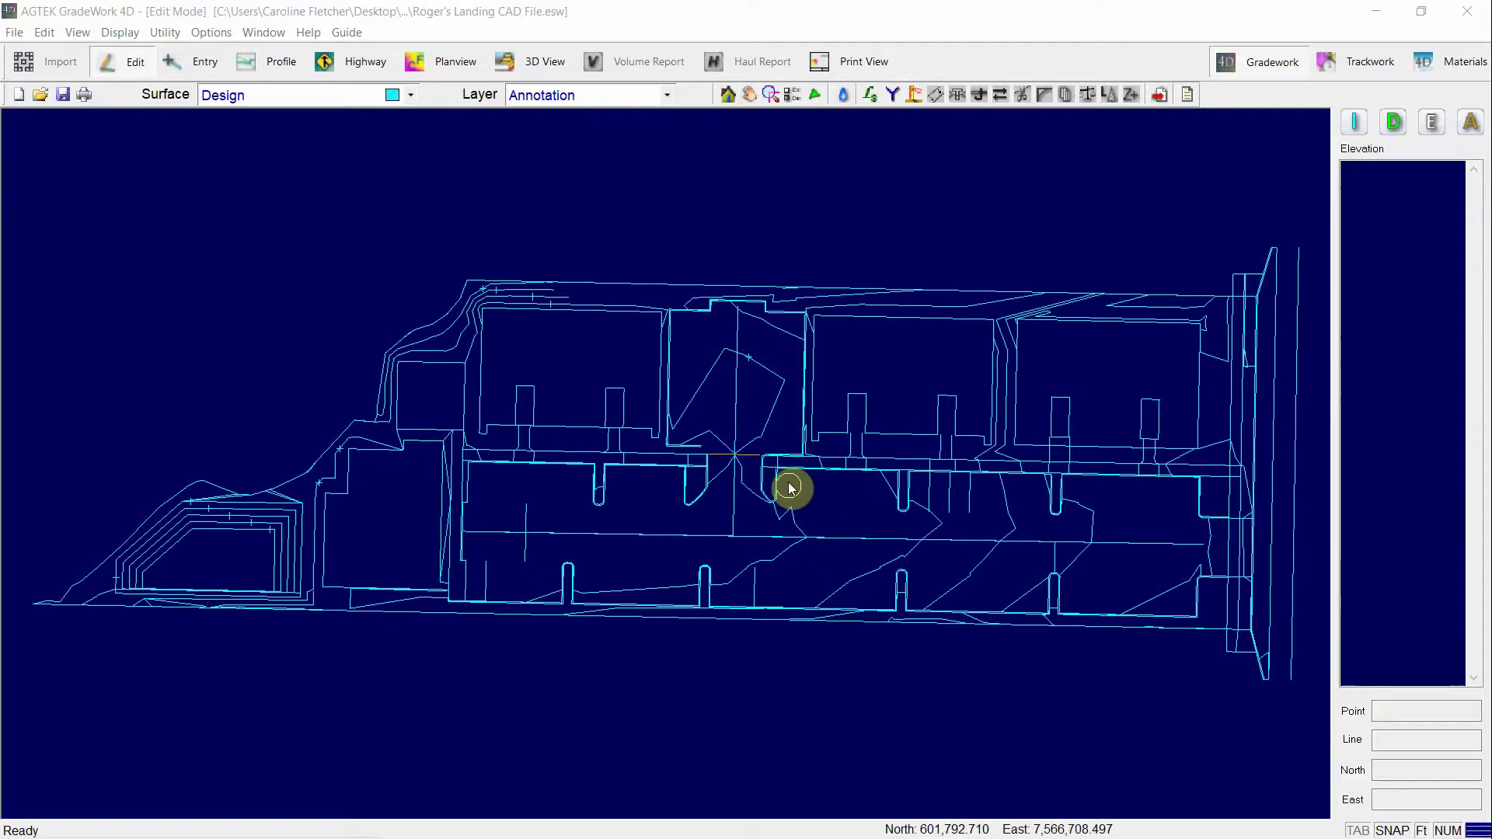
Switch the Surface dropdown to Existing to display its yellow contour data lines.
click(277, 96)
click(280, 115)
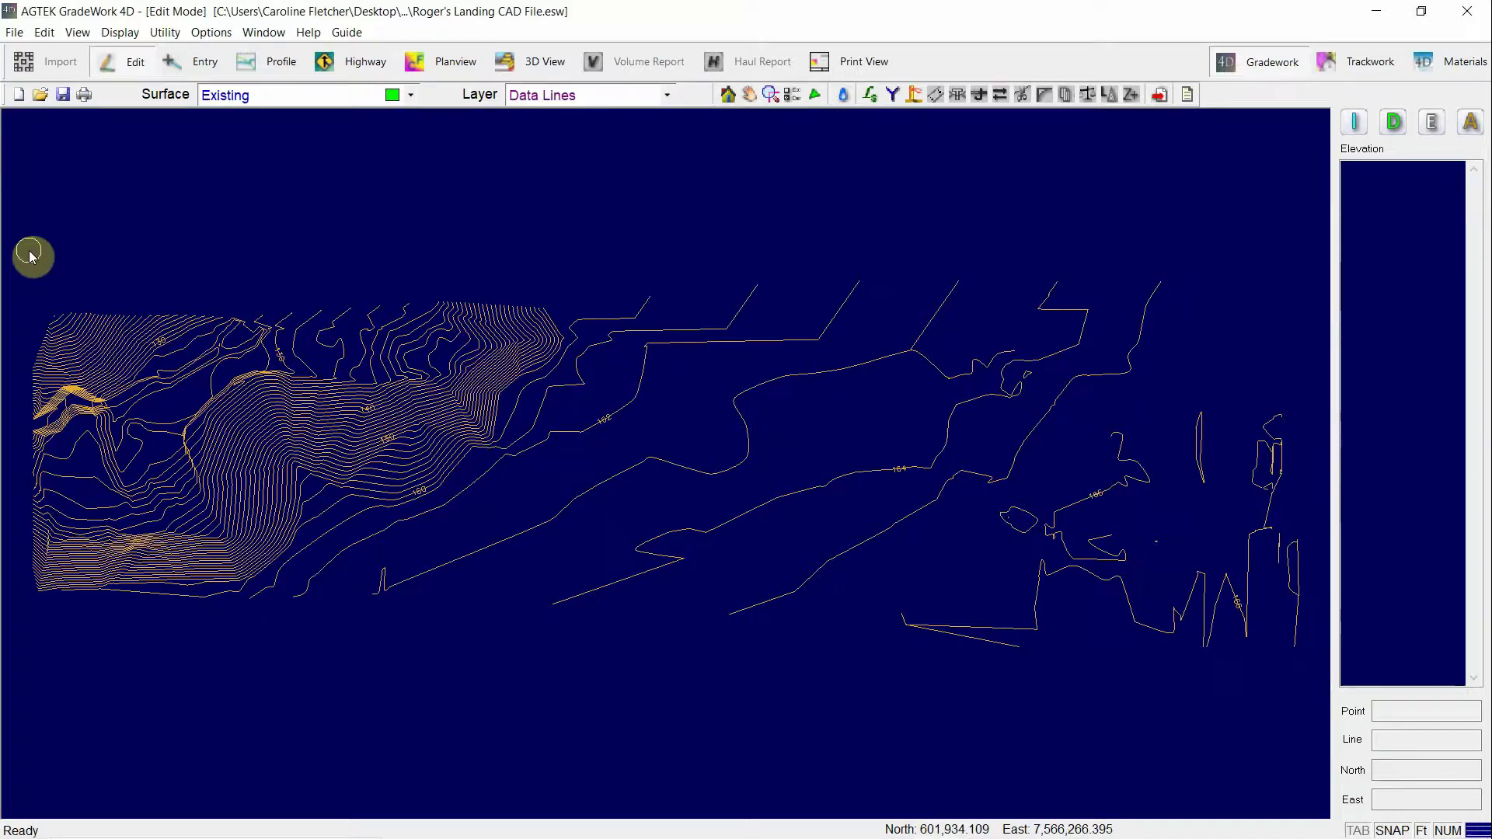
Import the Rogers Landing C-1 to C-12 plan set PDF.
click(14, 32)
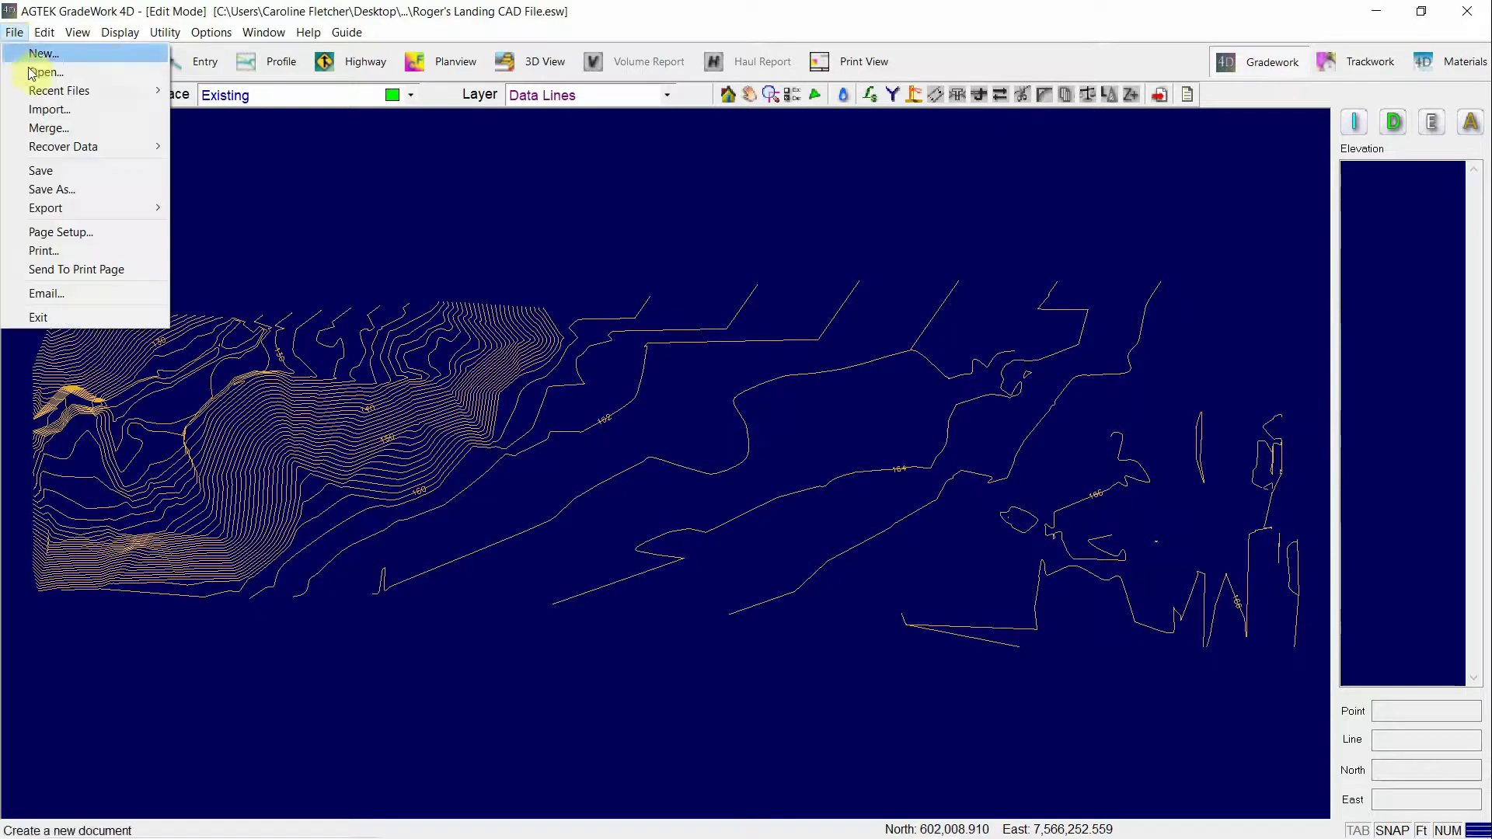
click(48, 109)
click(764, 517)
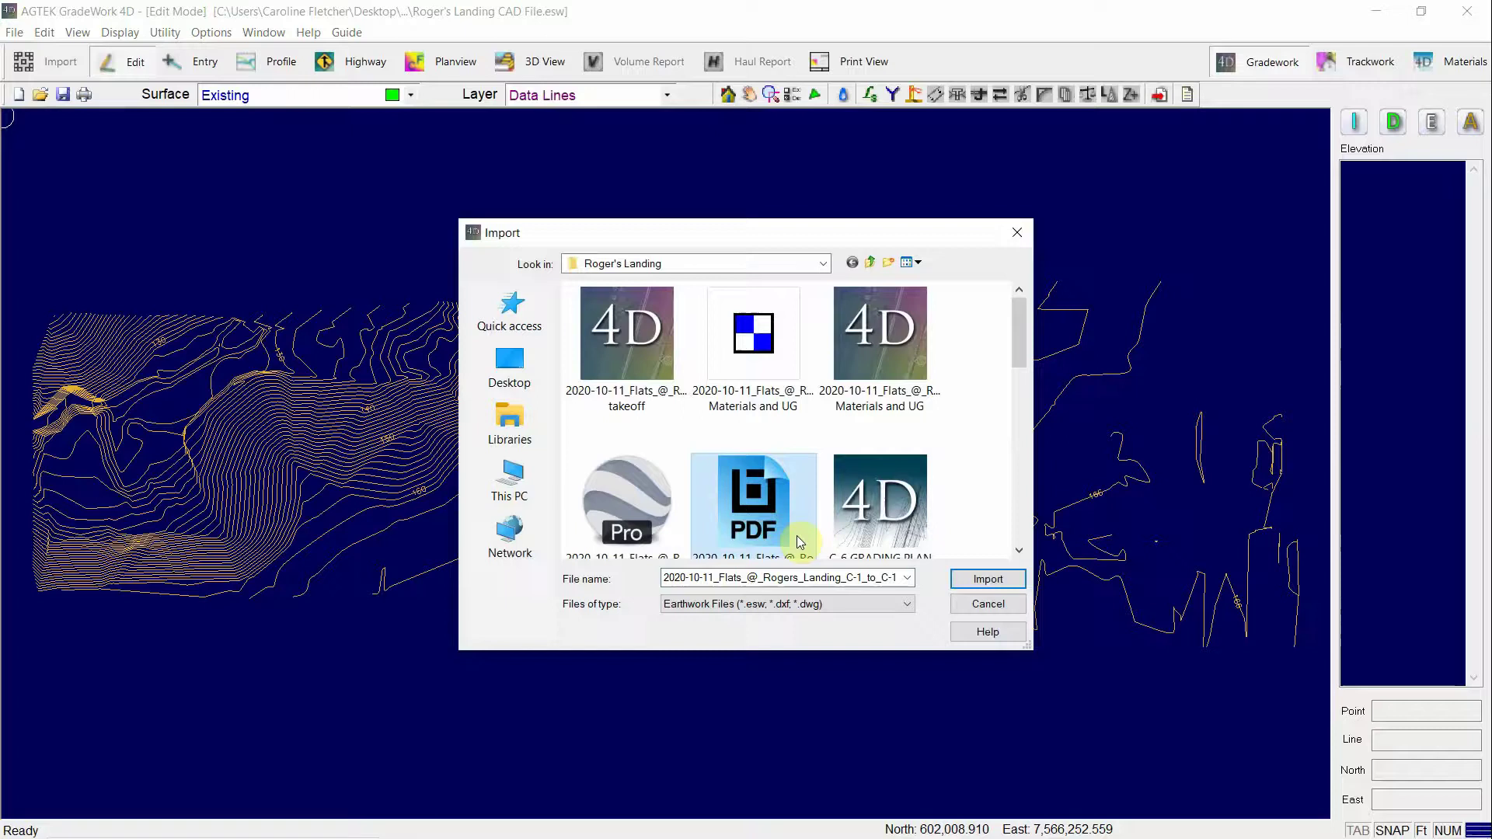
scroll(754, 375, down, 1)
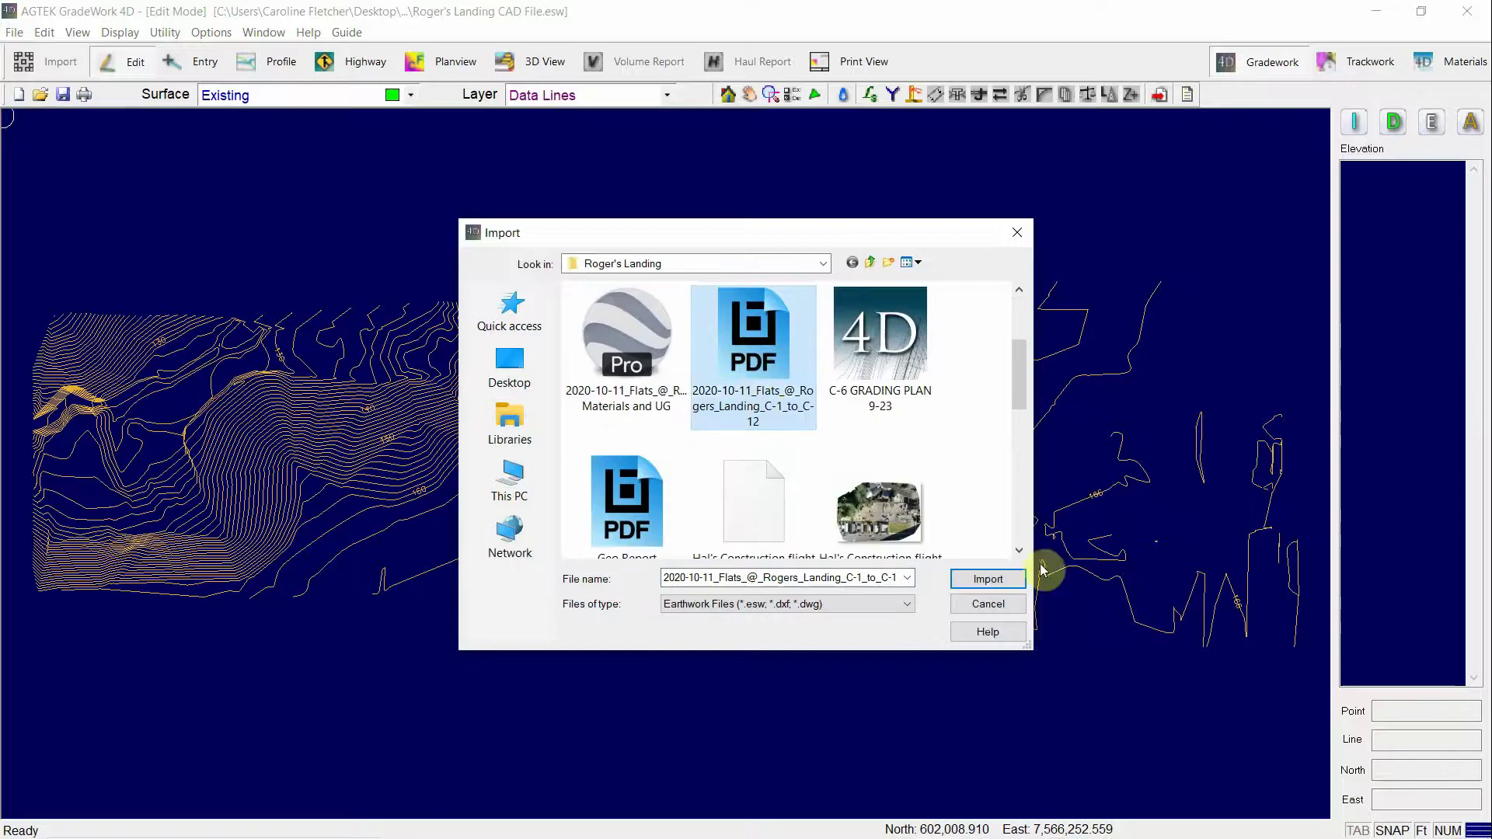
click(1014, 581)
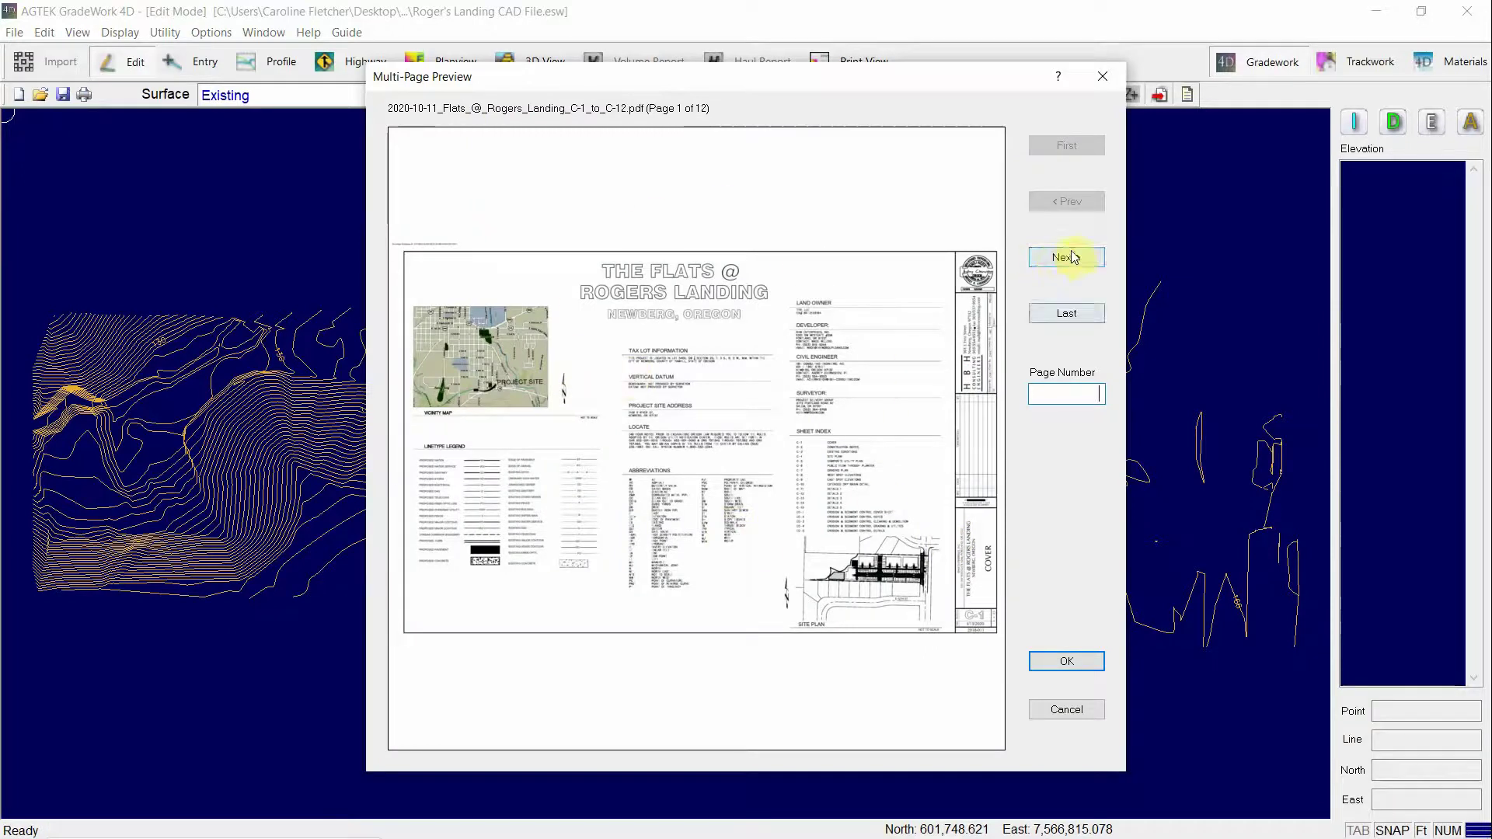
Jump the preview to page 3 and zoom on the title block to confirm sheet C-3.
click(1079, 389)
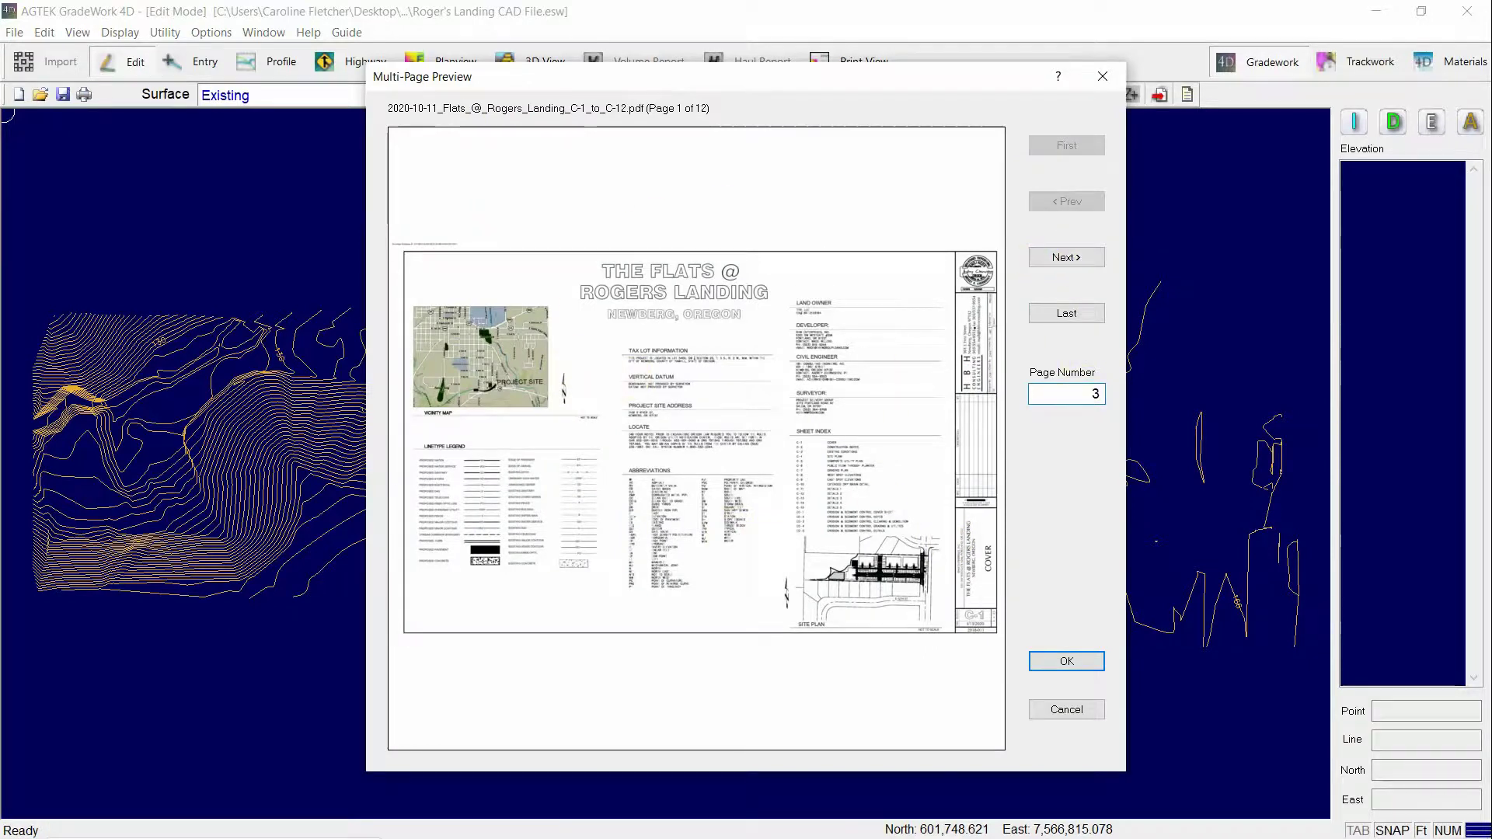
text(3)
key(Return)
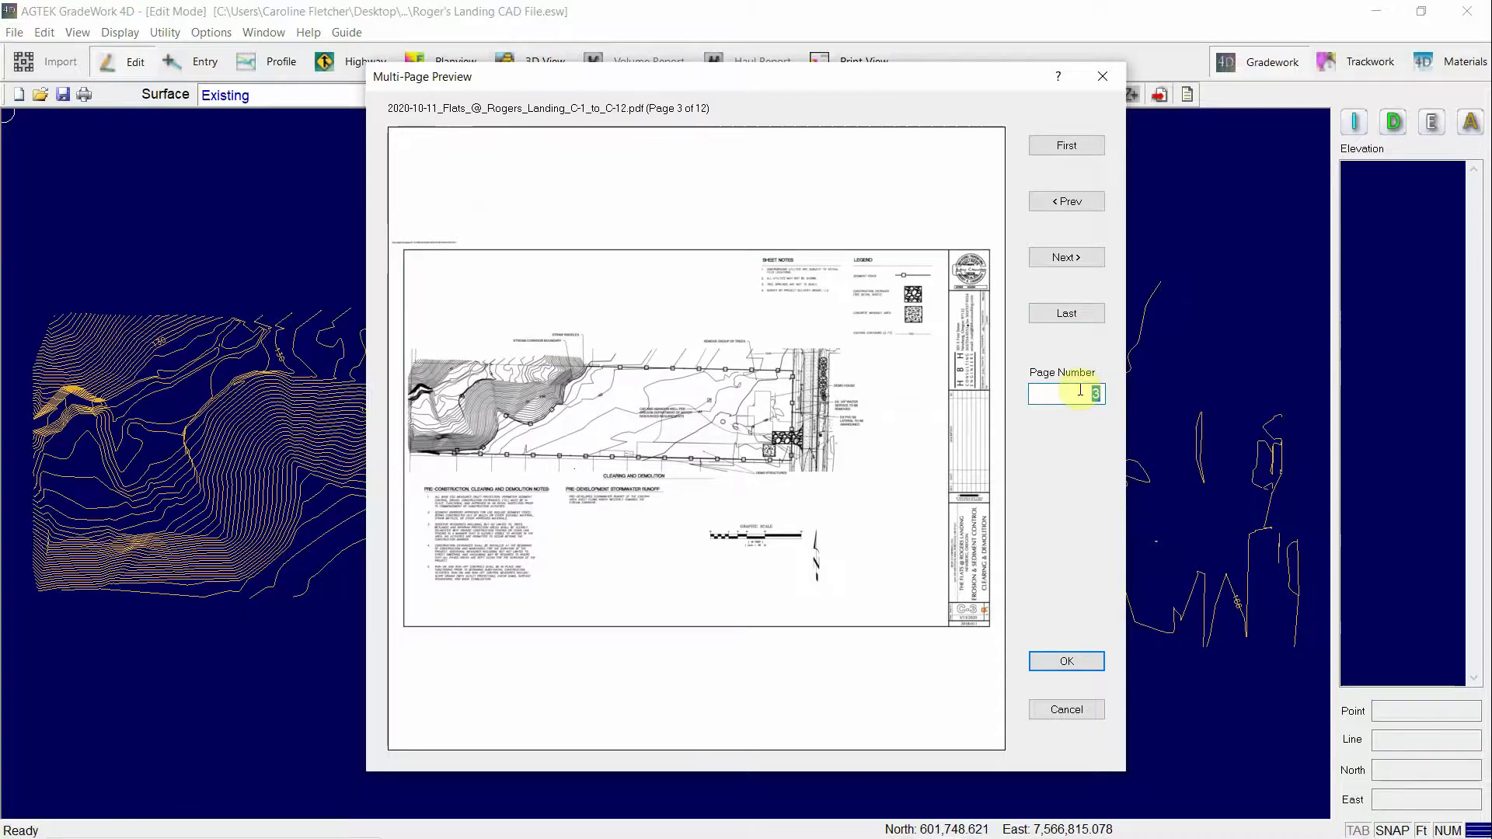
click(969, 579)
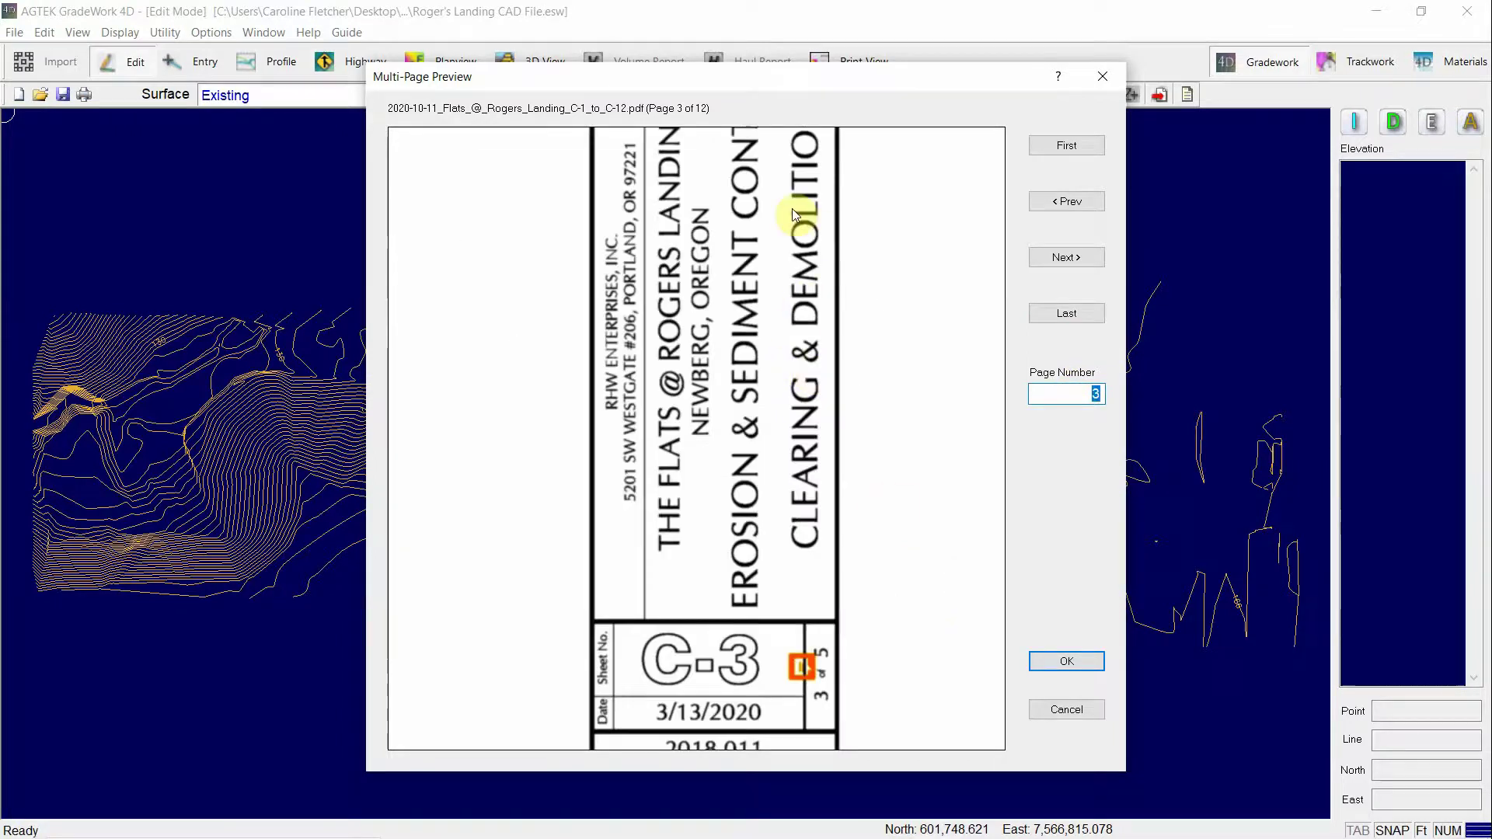
Accept page 3 and scale the sheet to its 1 inch = 30 ft graphic scale.
click(812, 328)
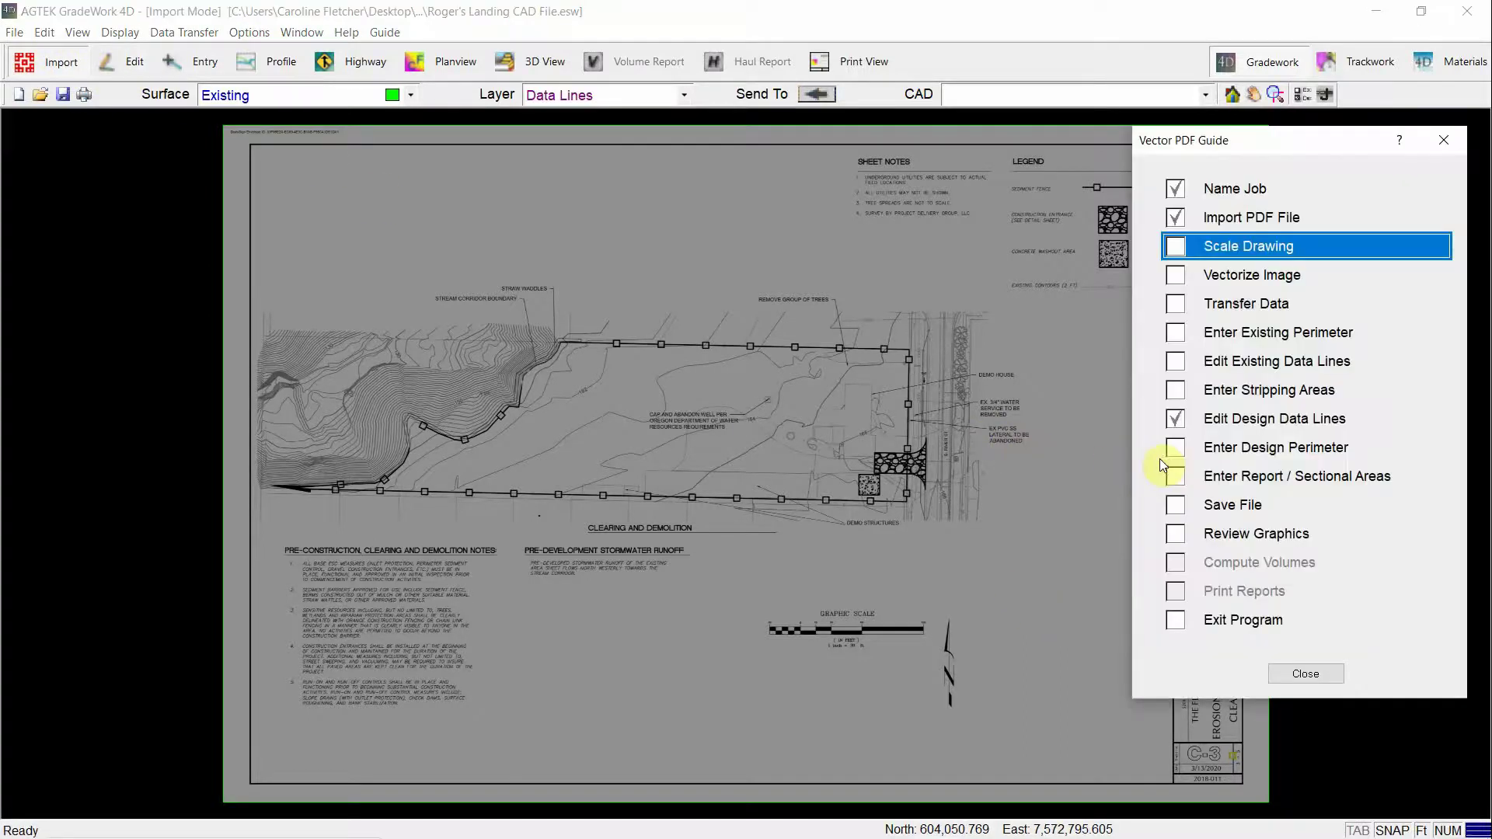
click(1263, 246)
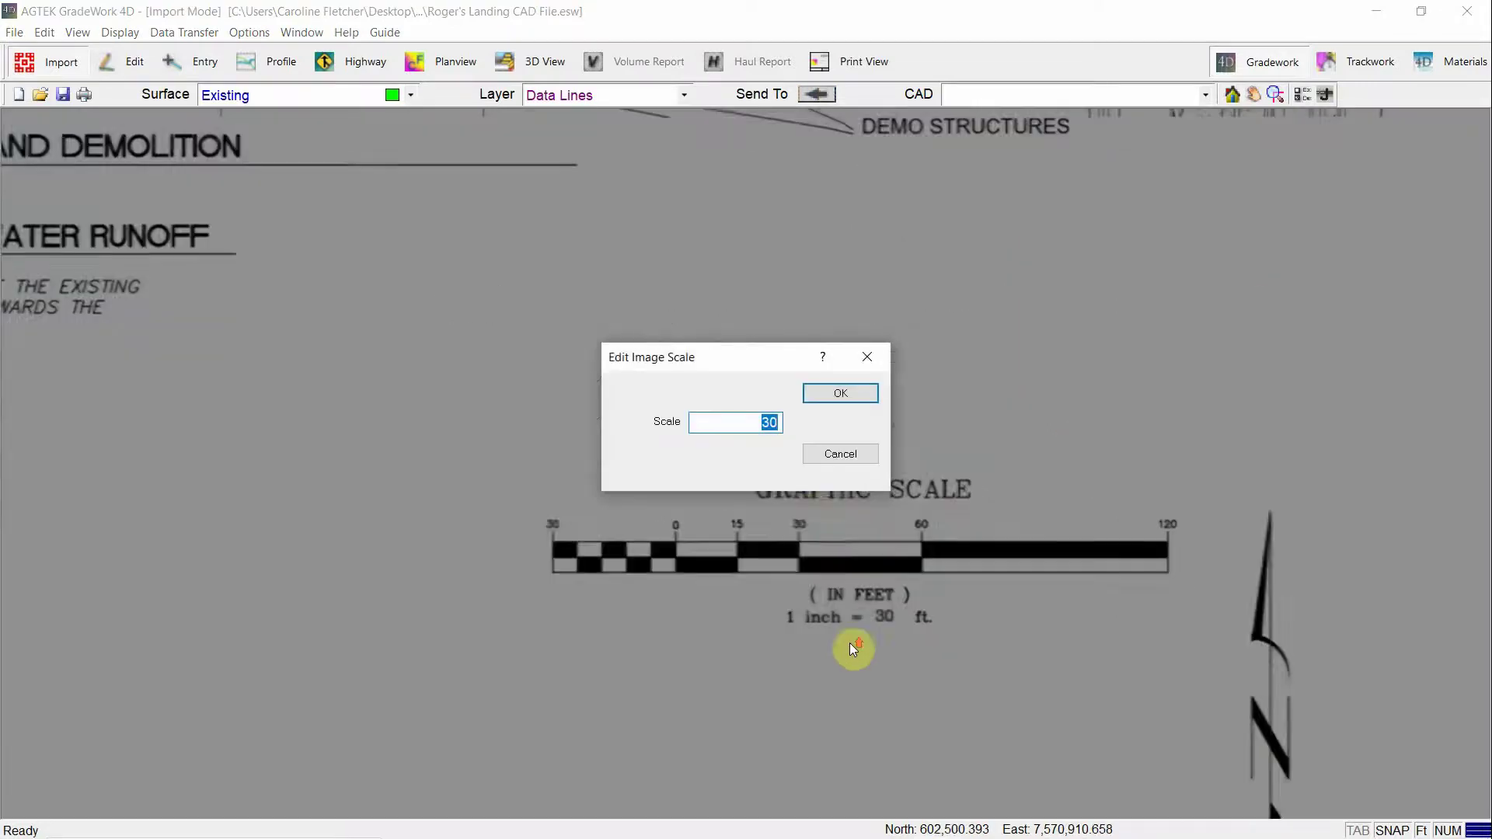
text(3)
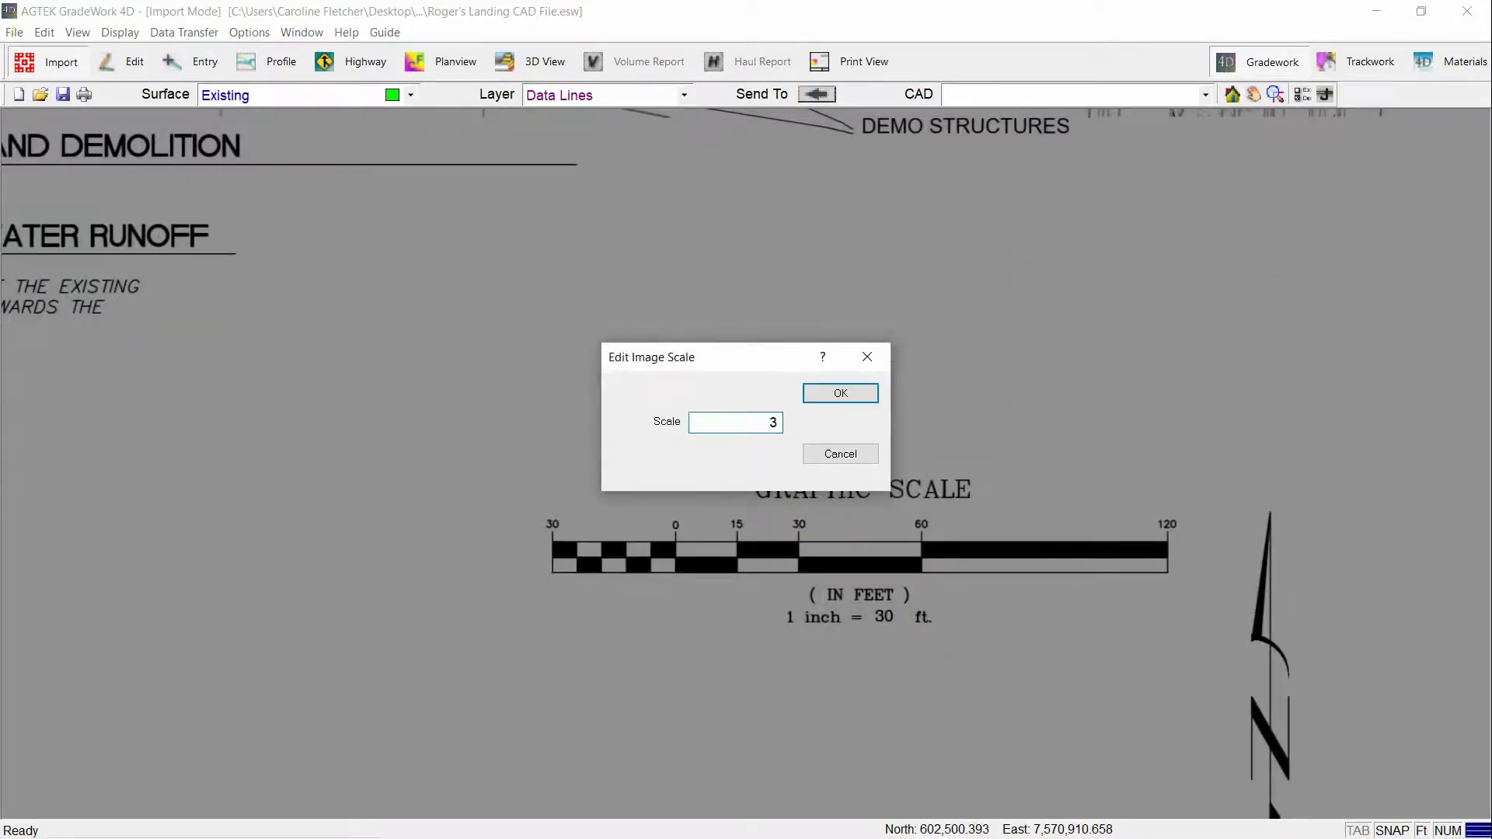
key(Return)
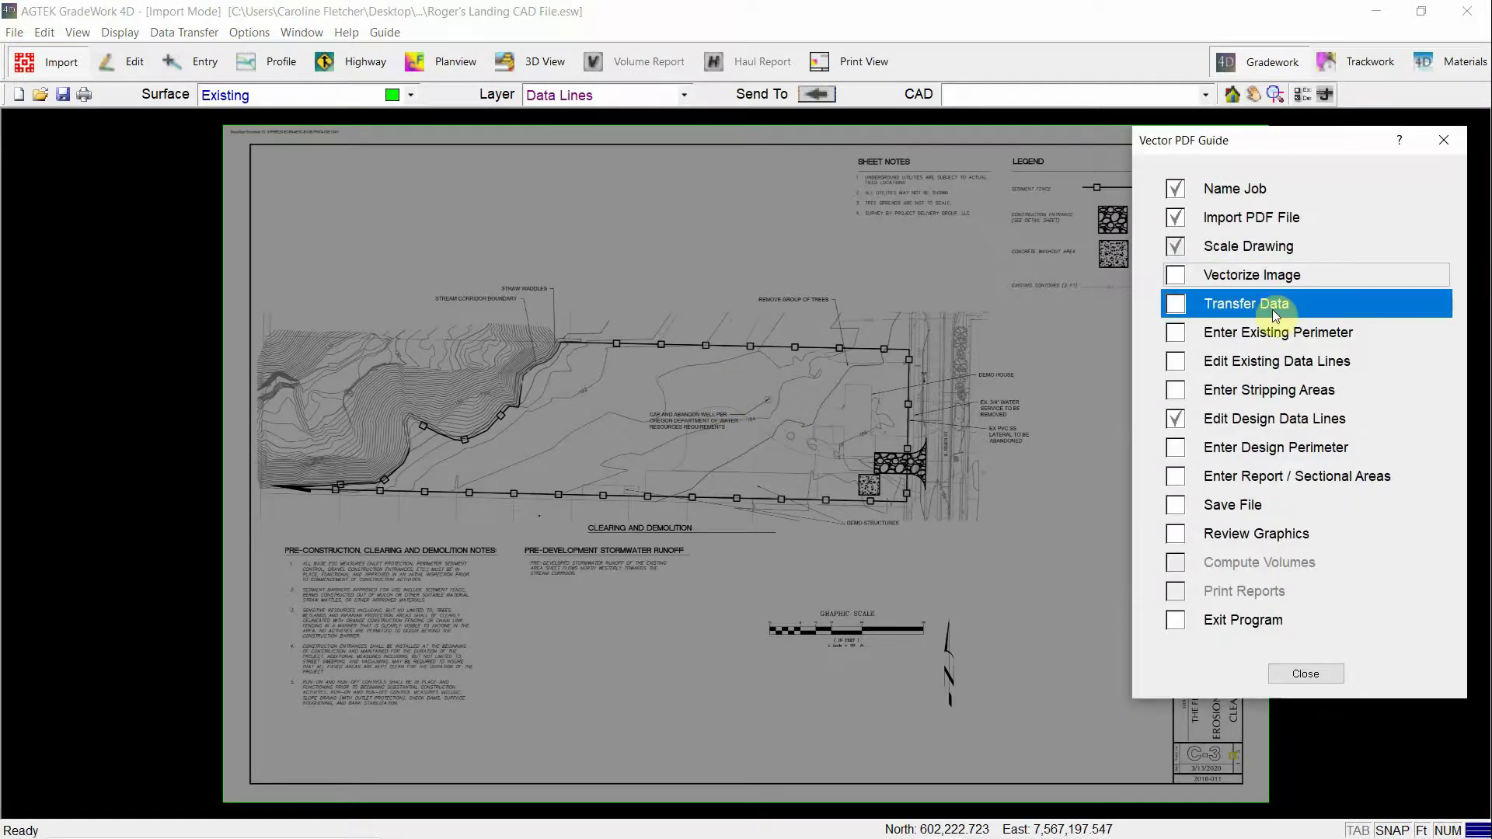
click(1330, 675)
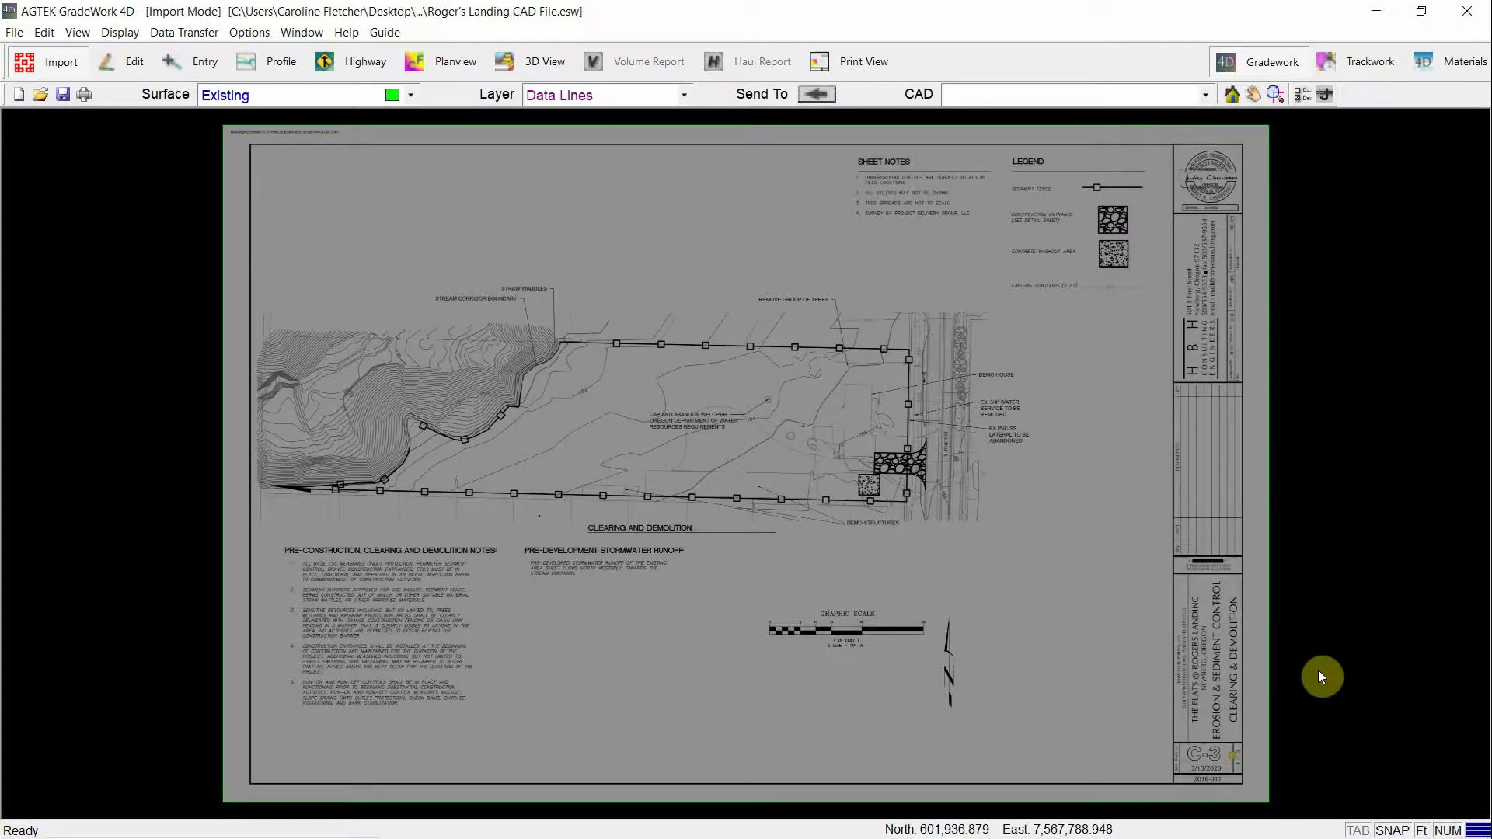
Return to Edit Mode and zoom in and out to inspect the scaled C-3 sheet.
click(108, 61)
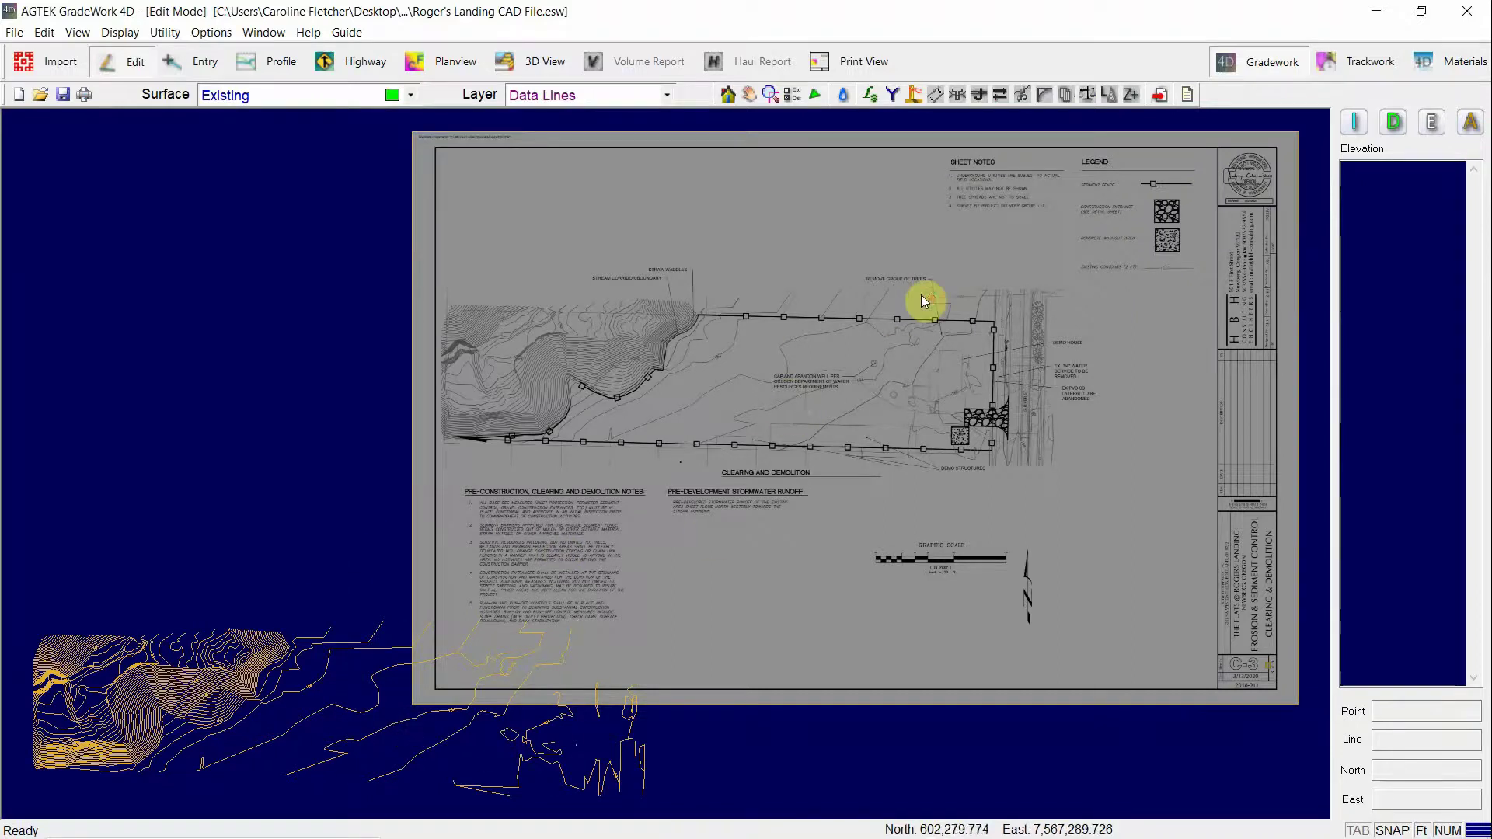
scroll(921, 295, up, 3)
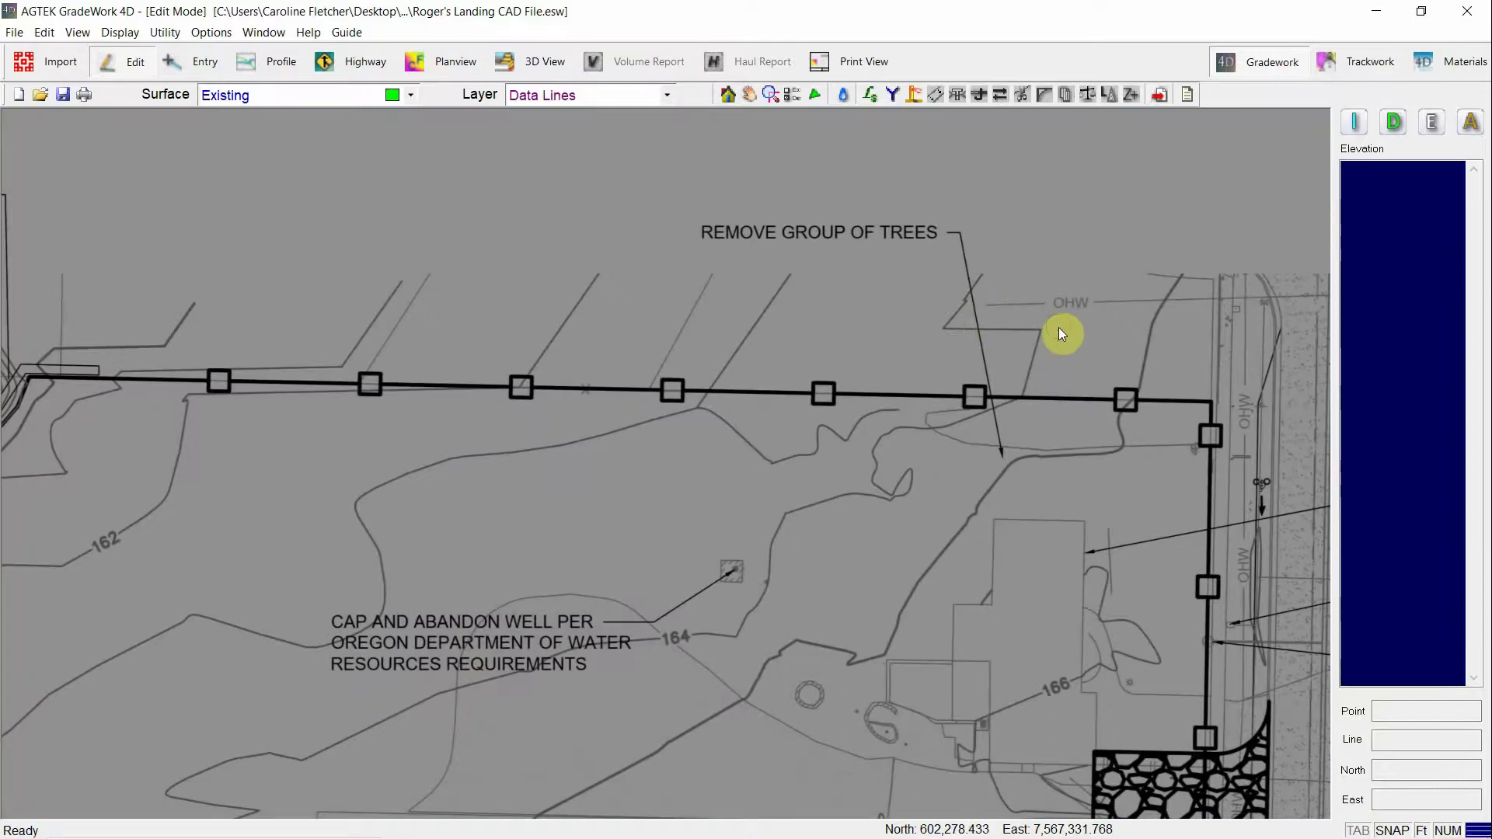
scroll(1059, 328, down, 3)
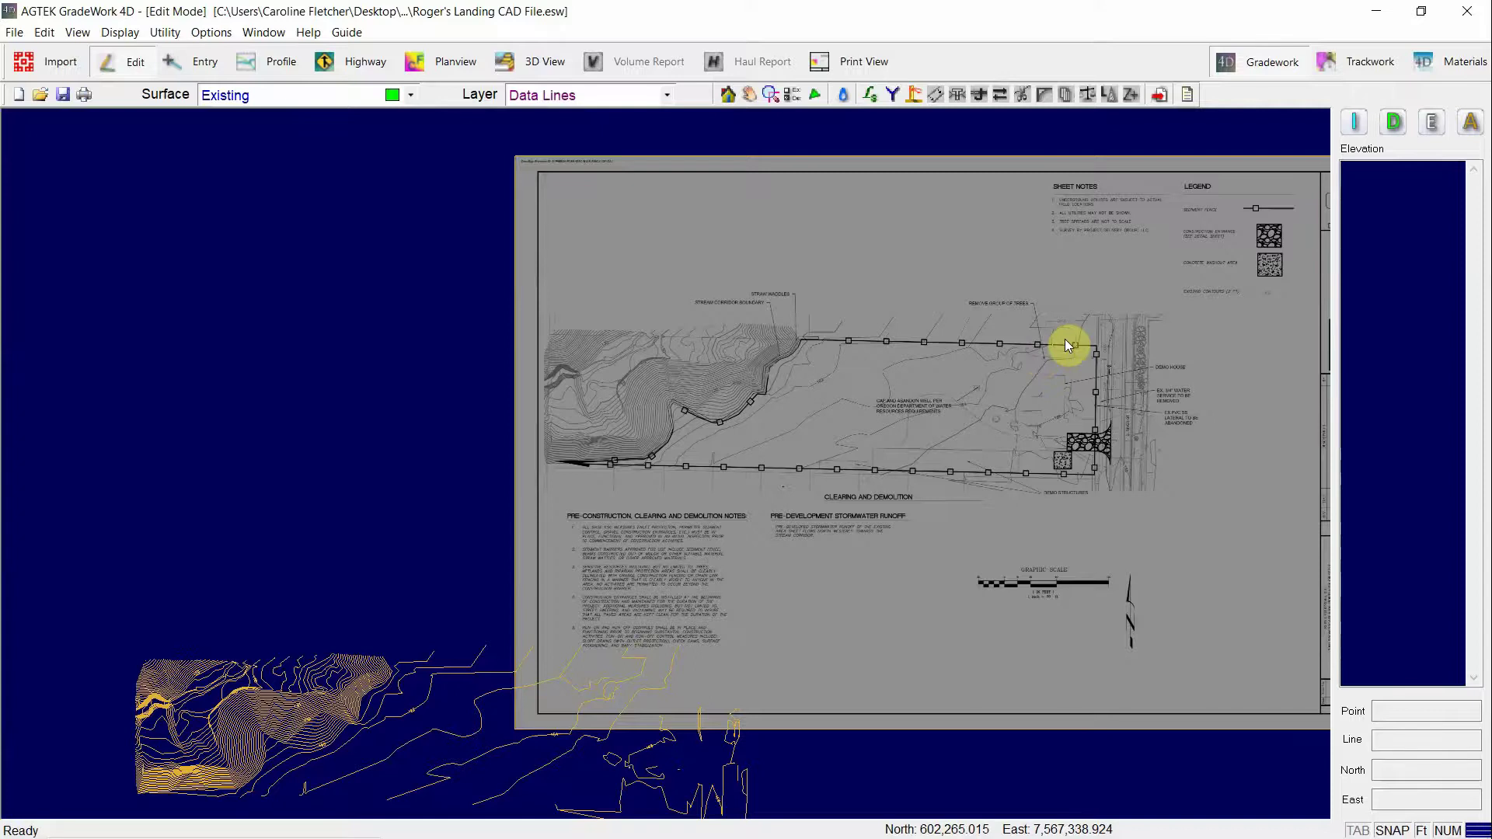
Start Align Image and set the first point on the triangle corner below the OHW line.
right_click(1079, 302)
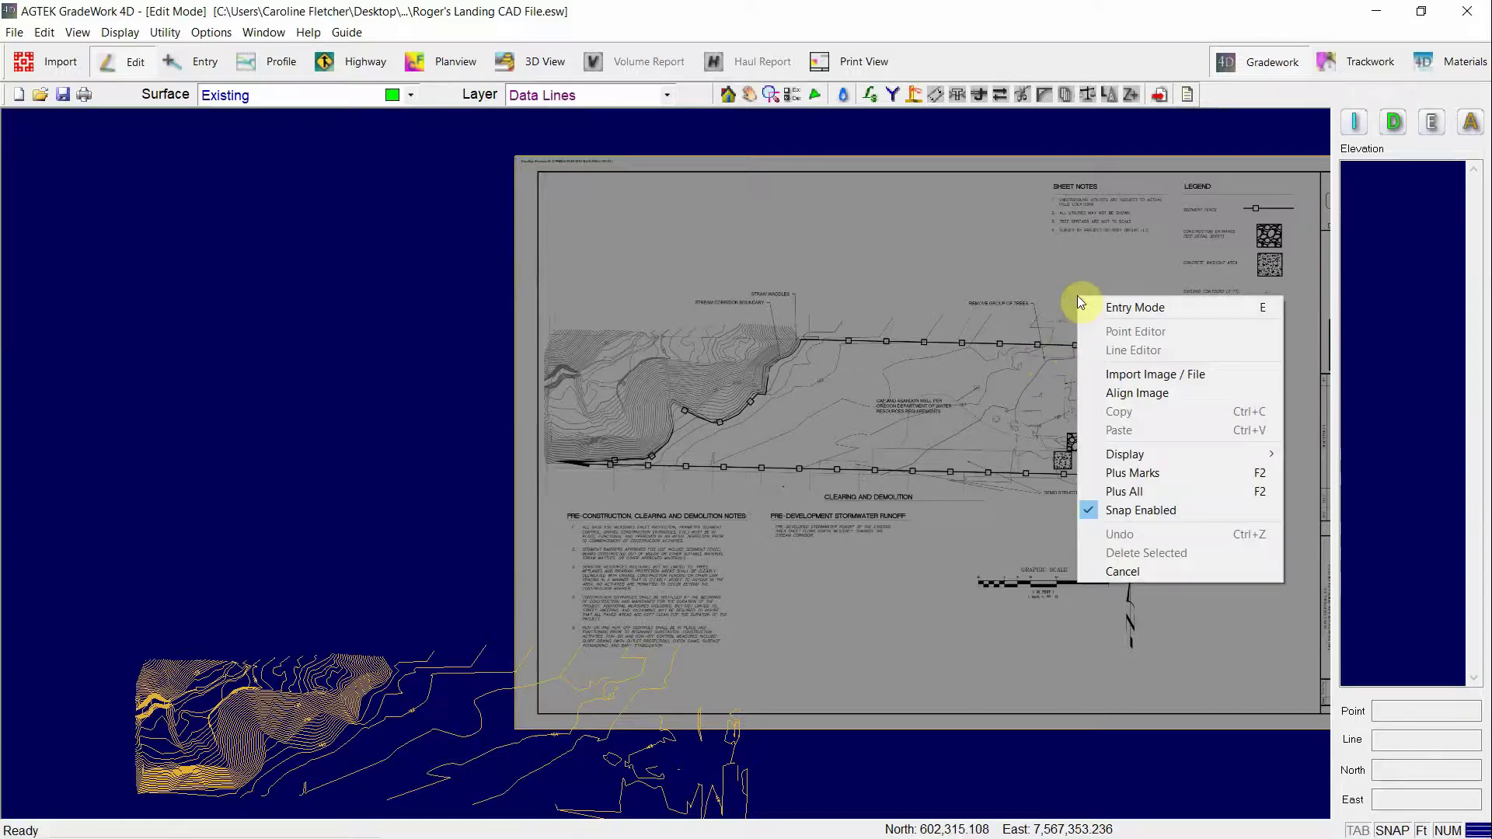
click(1127, 395)
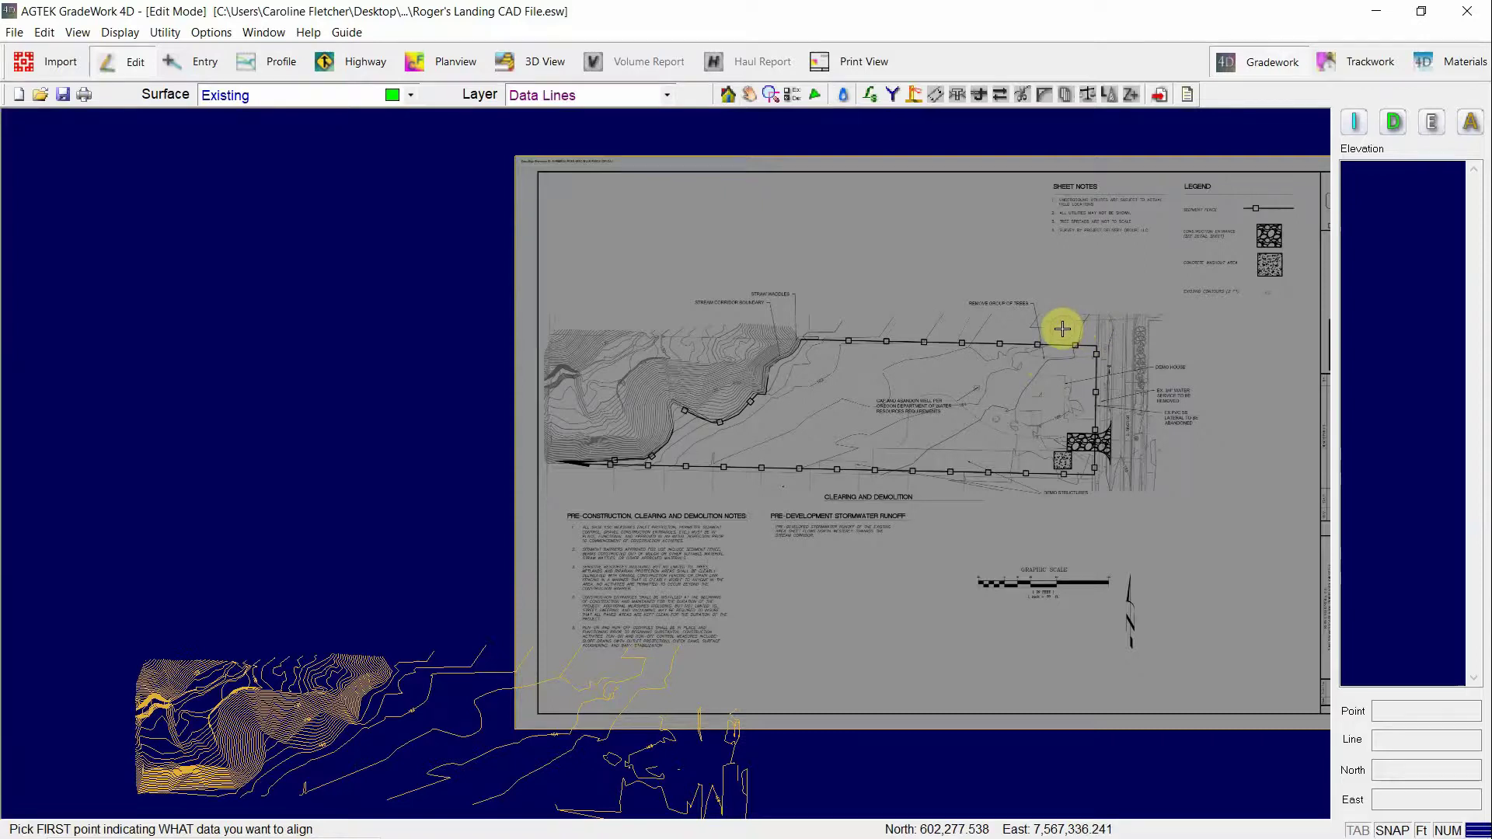
scroll(1063, 329, up, 6)
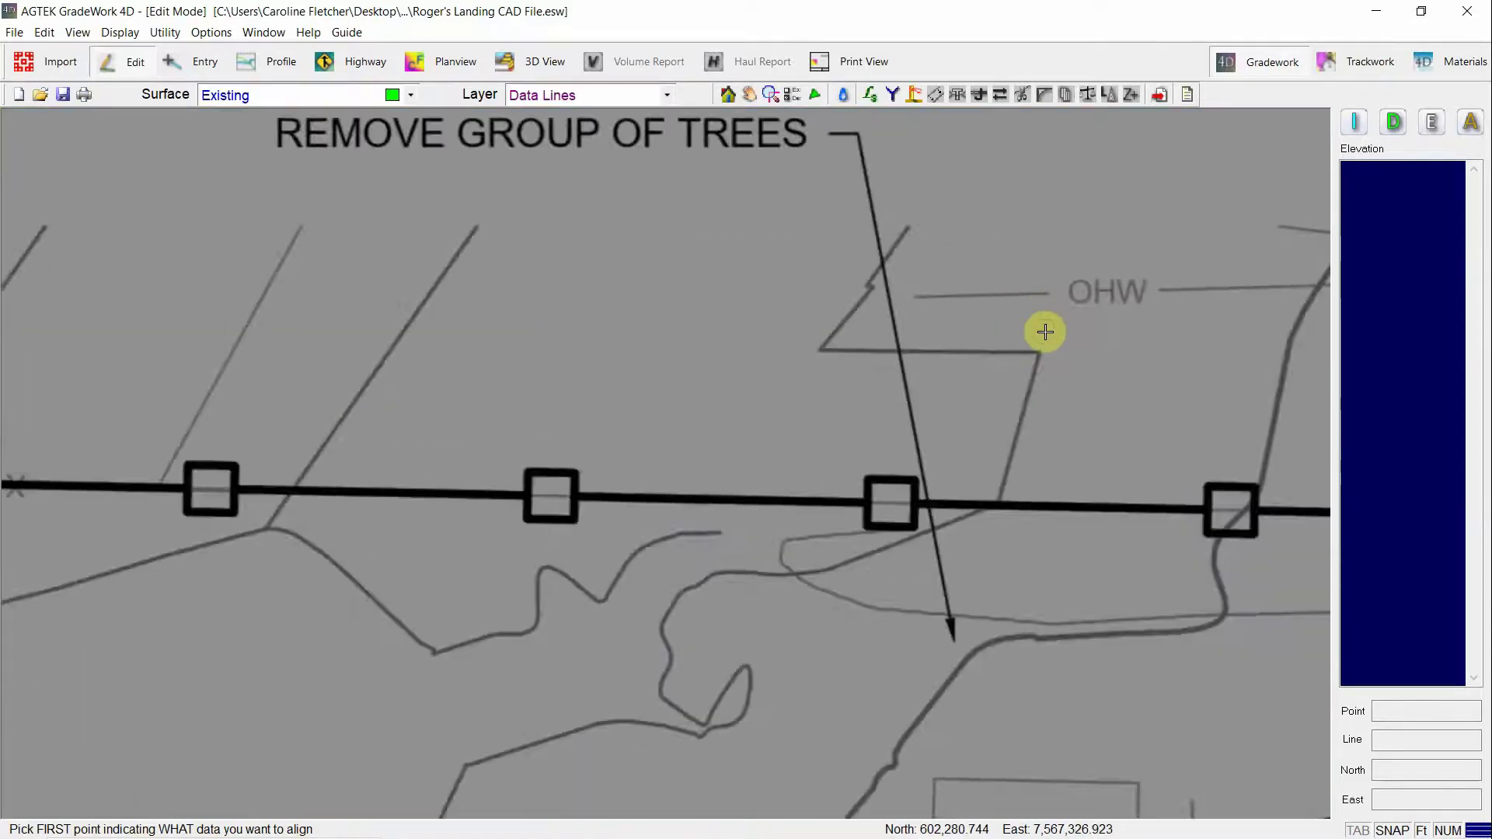
scroll(1040, 380, up, 4)
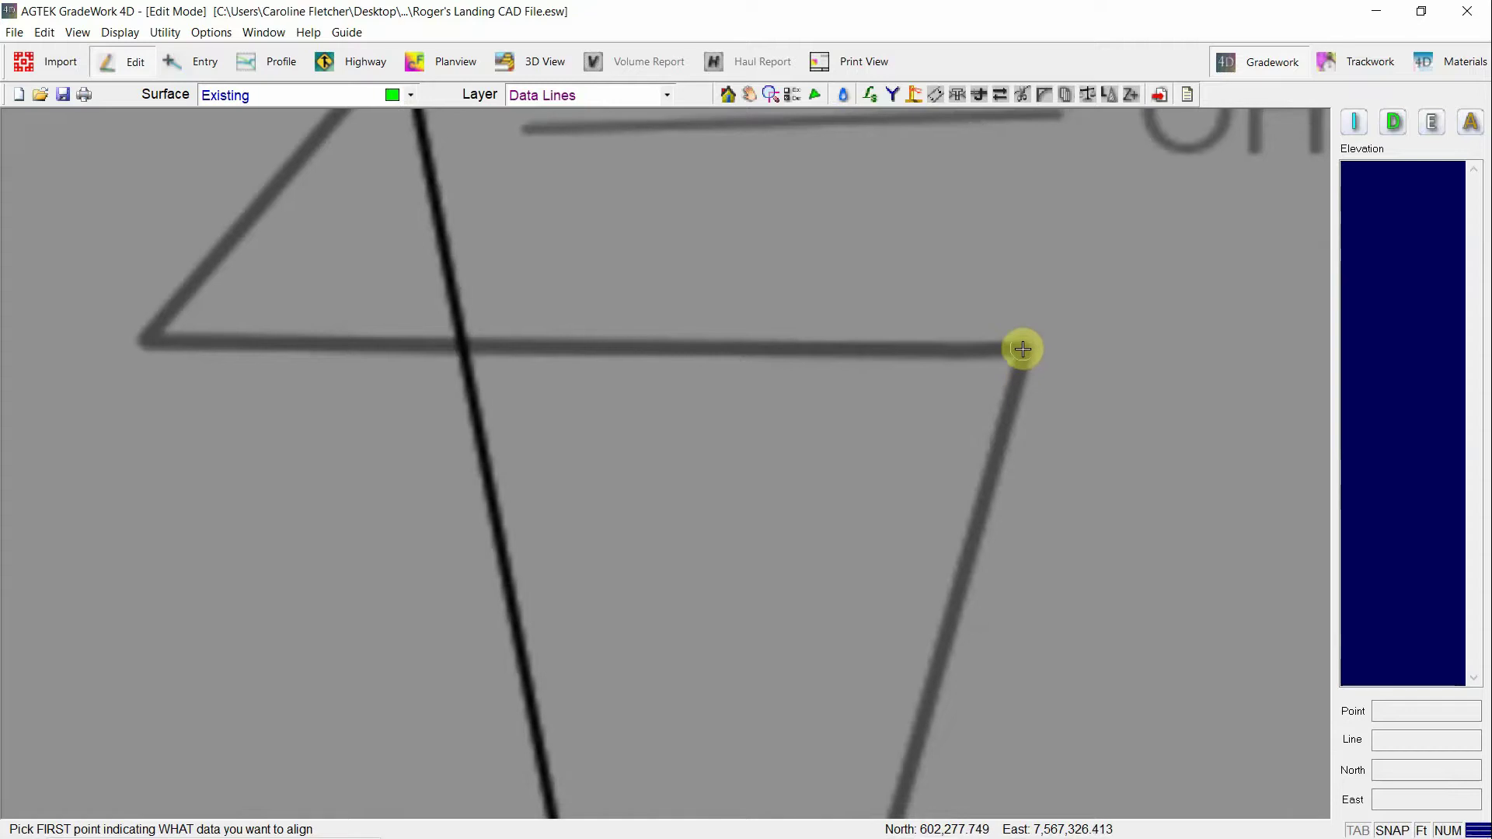
click(1022, 349)
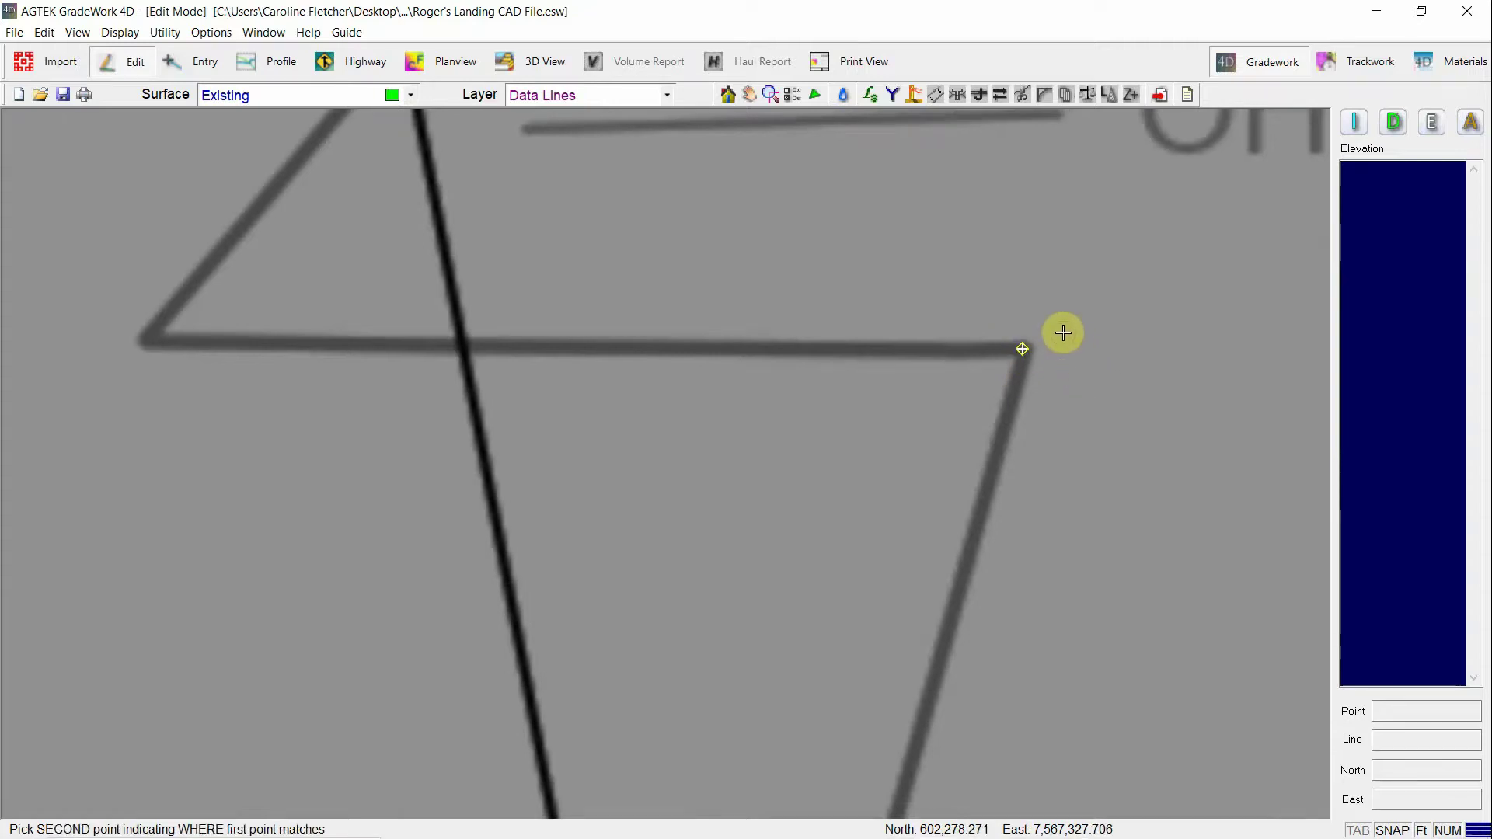
scroll(1063, 333, down, 2)
scroll(1063, 333, down, 5)
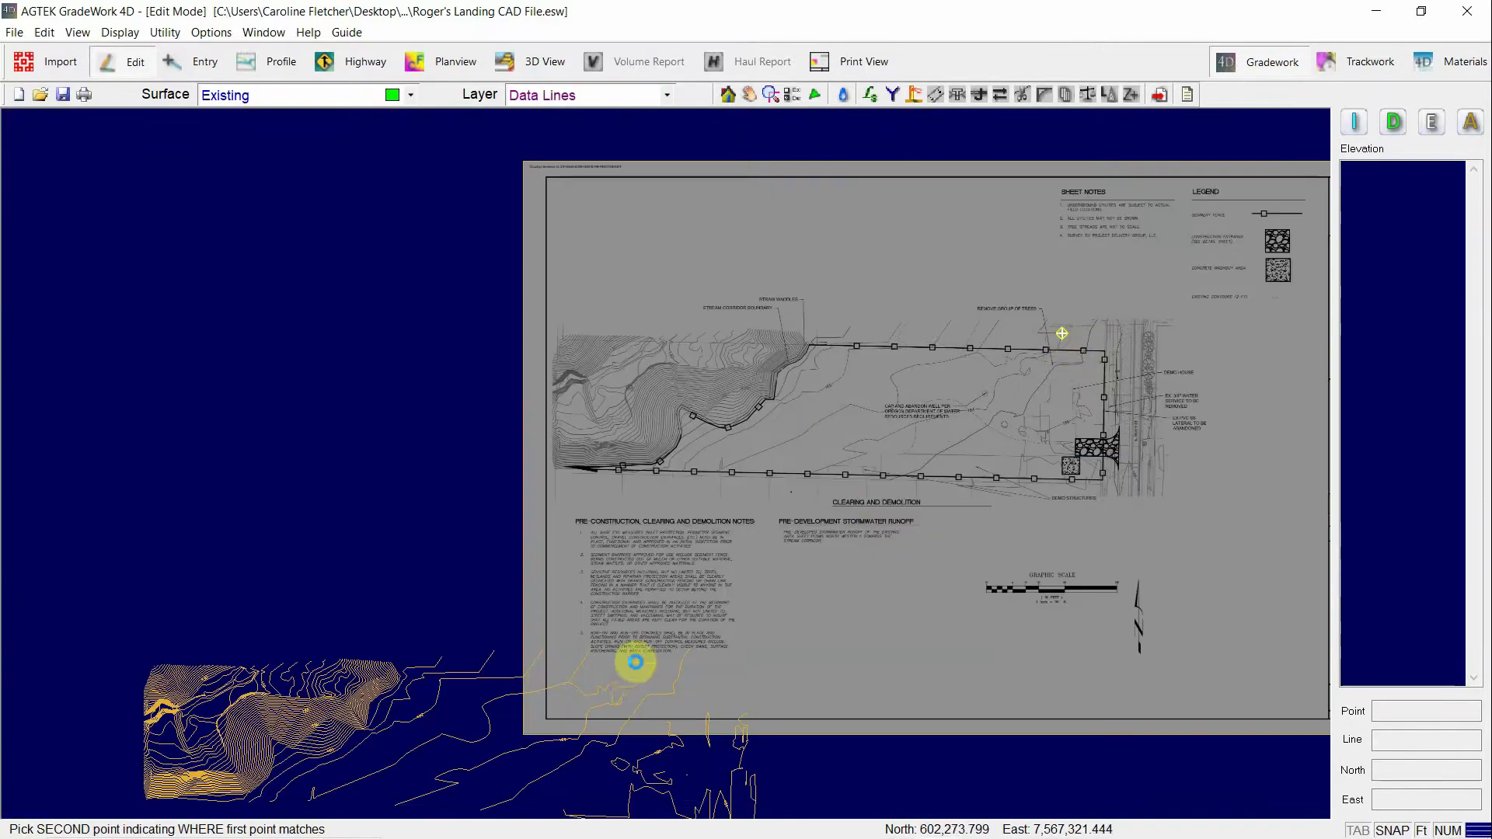
Set the second align point on the matching yellow existing line corner.
scroll(658, 666, up, 6)
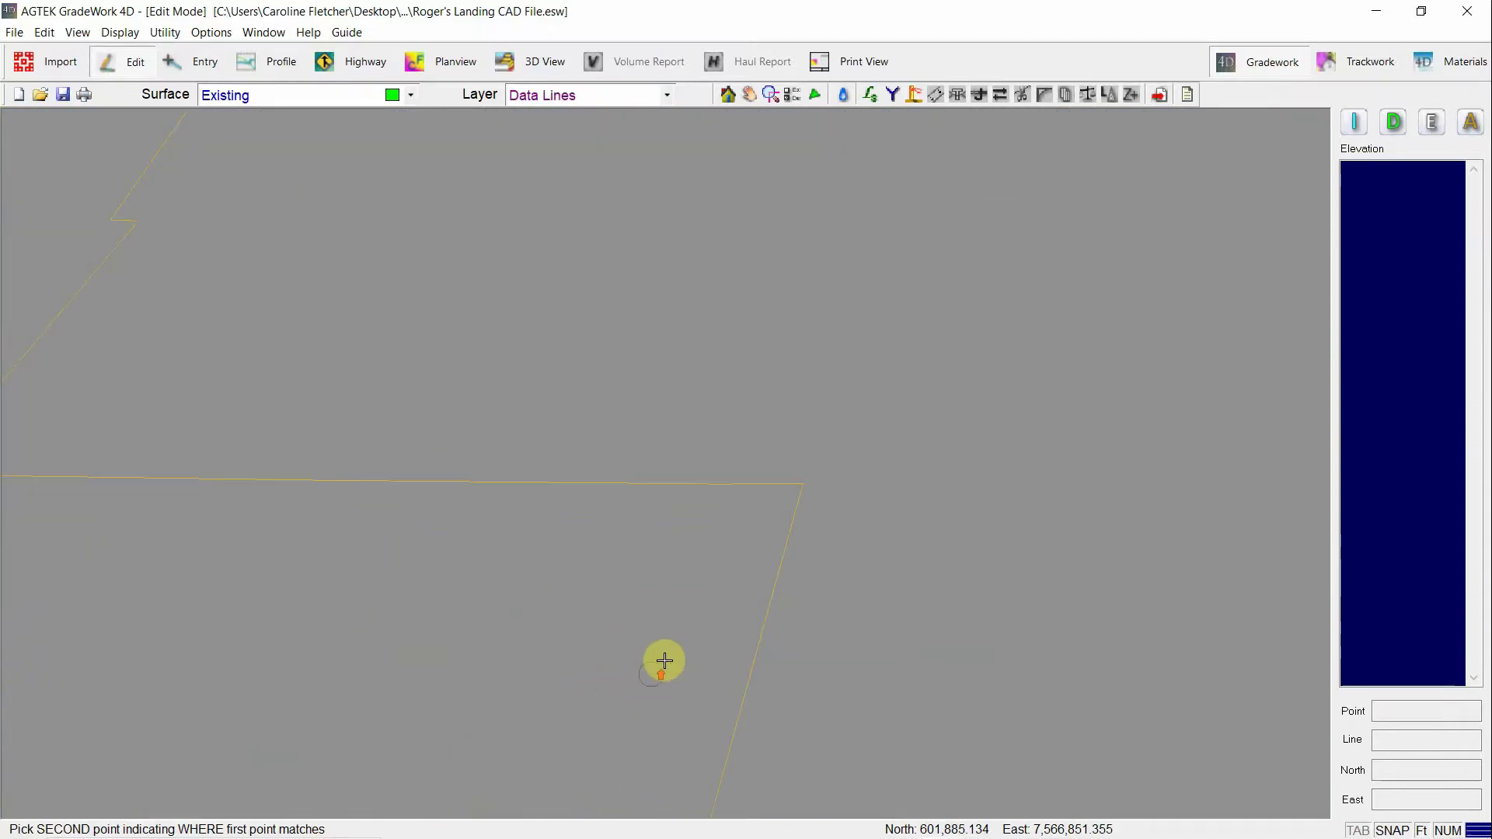
click(800, 486)
scroll(883, 513, down, 5)
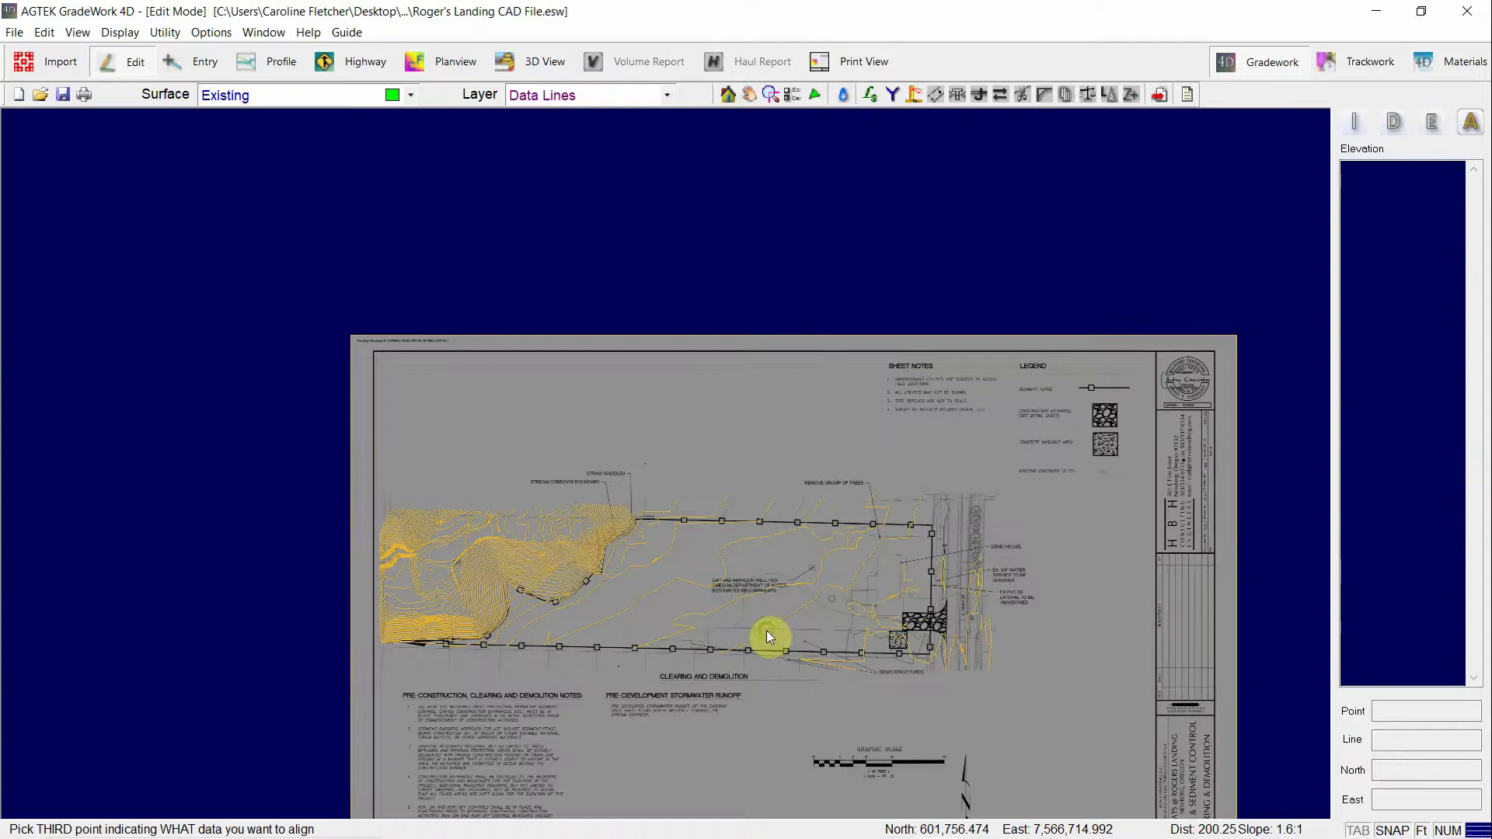
Pan and zoom around the 130 contour labels to check the overlay, then zoom to extents.
middle_drag(766, 632, 722, 487)
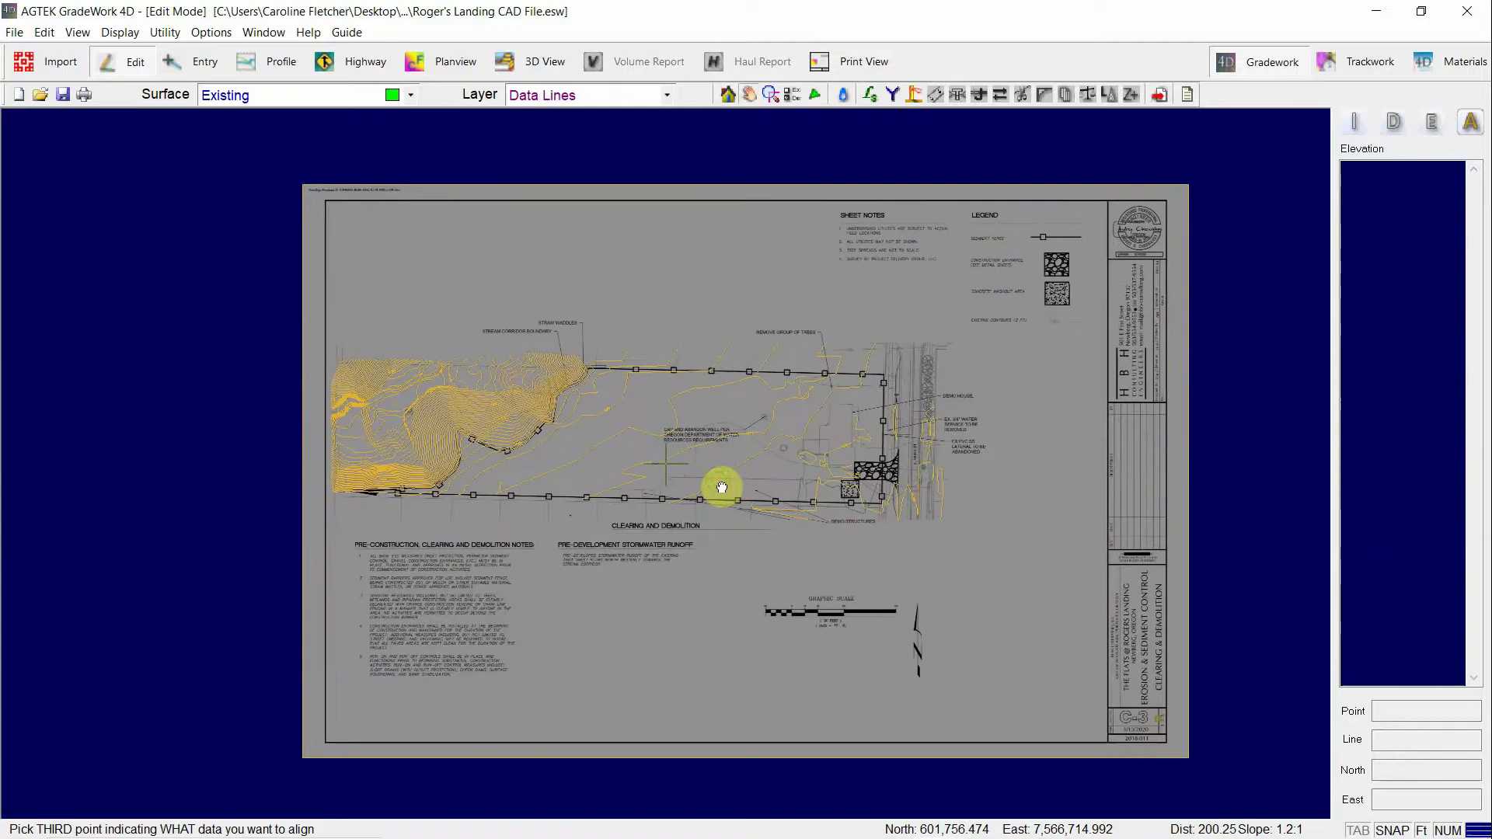
scroll(388, 441, up, 5)
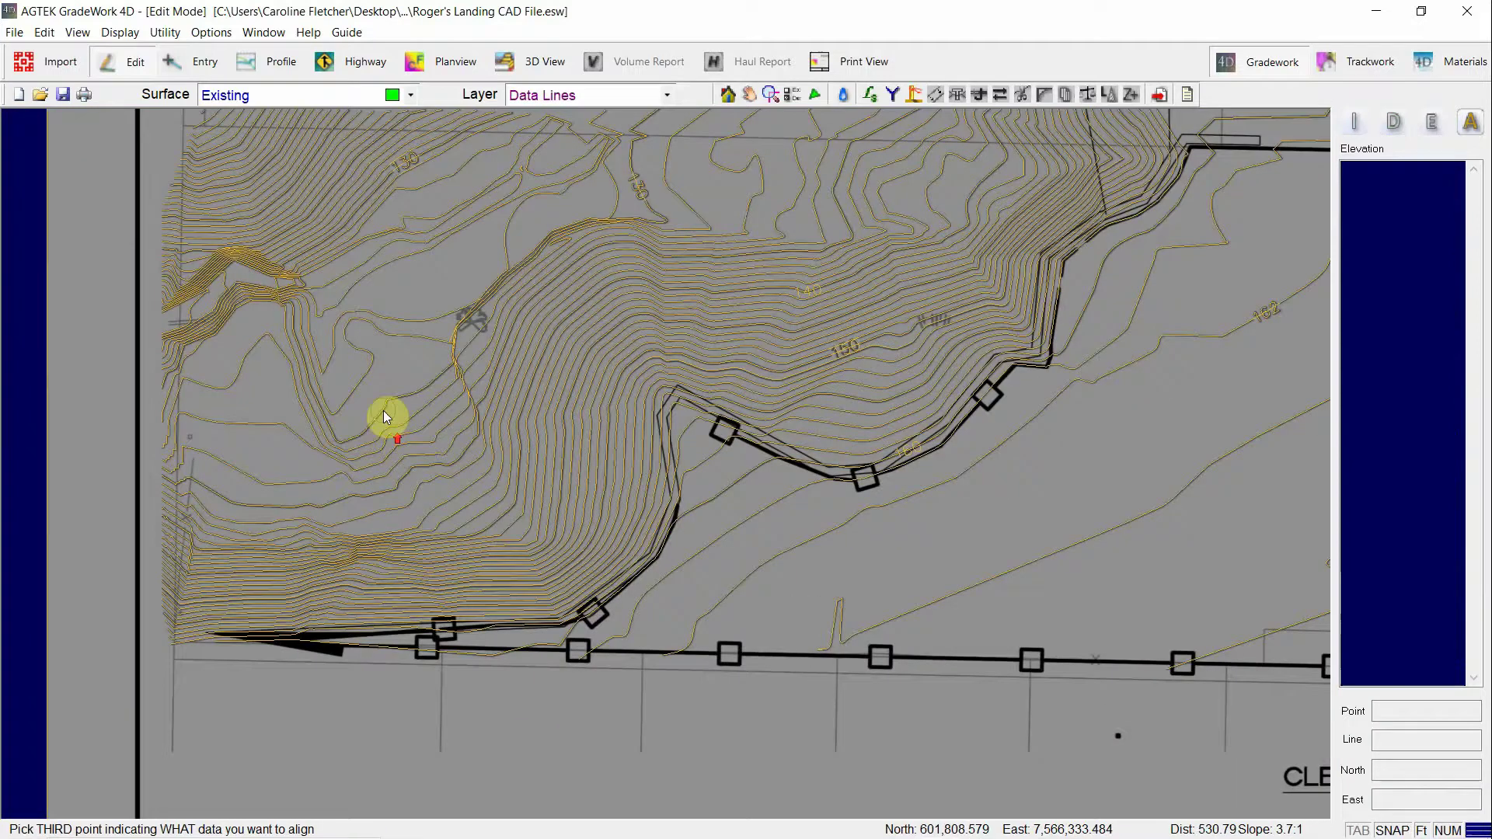
scroll(435, 367, up, 3)
middle_drag(426, 353, 629, 684)
middle_drag(523, 353, 616, 596)
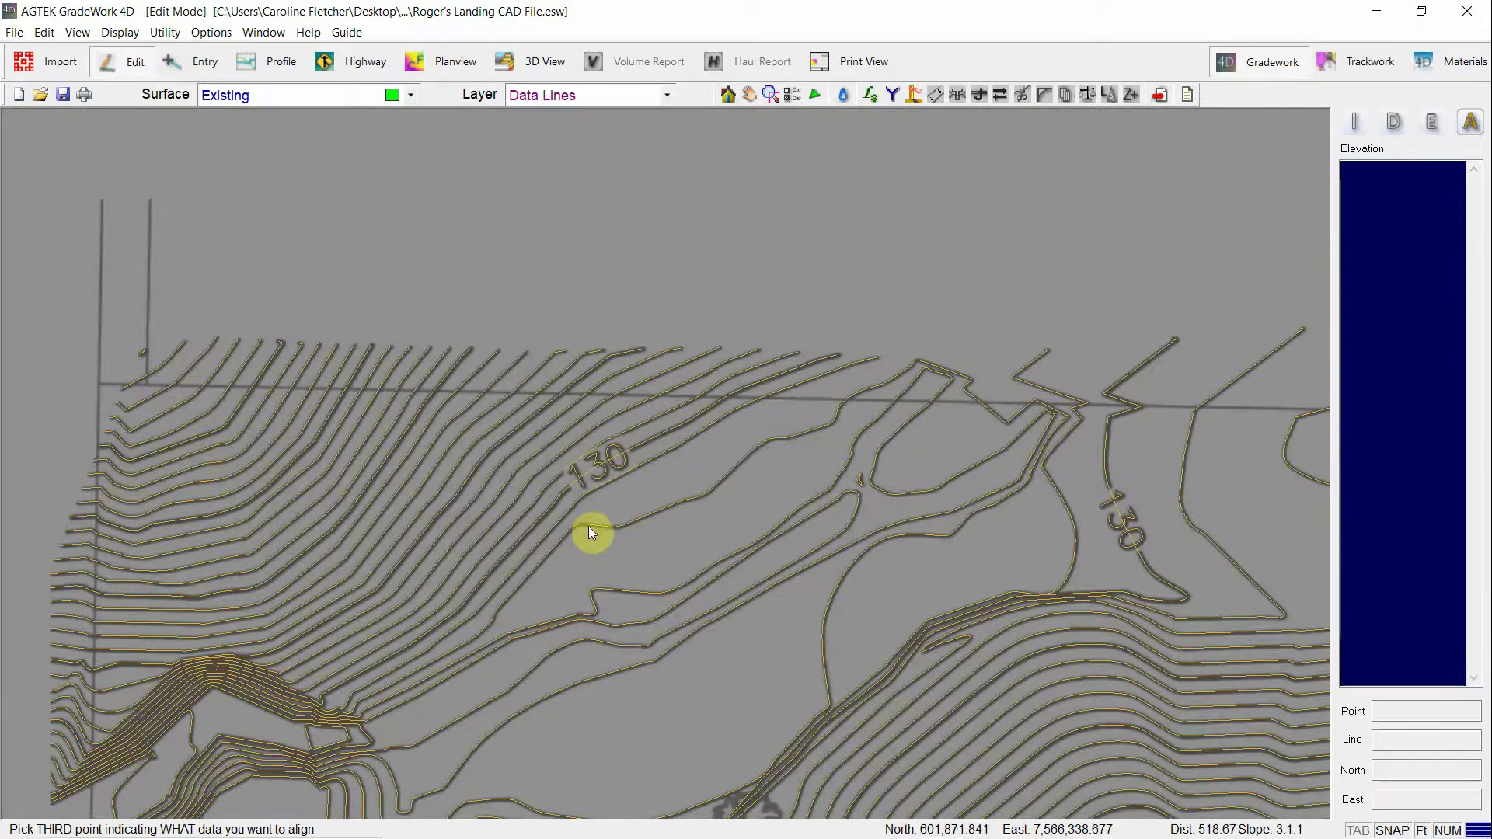
key(Home)
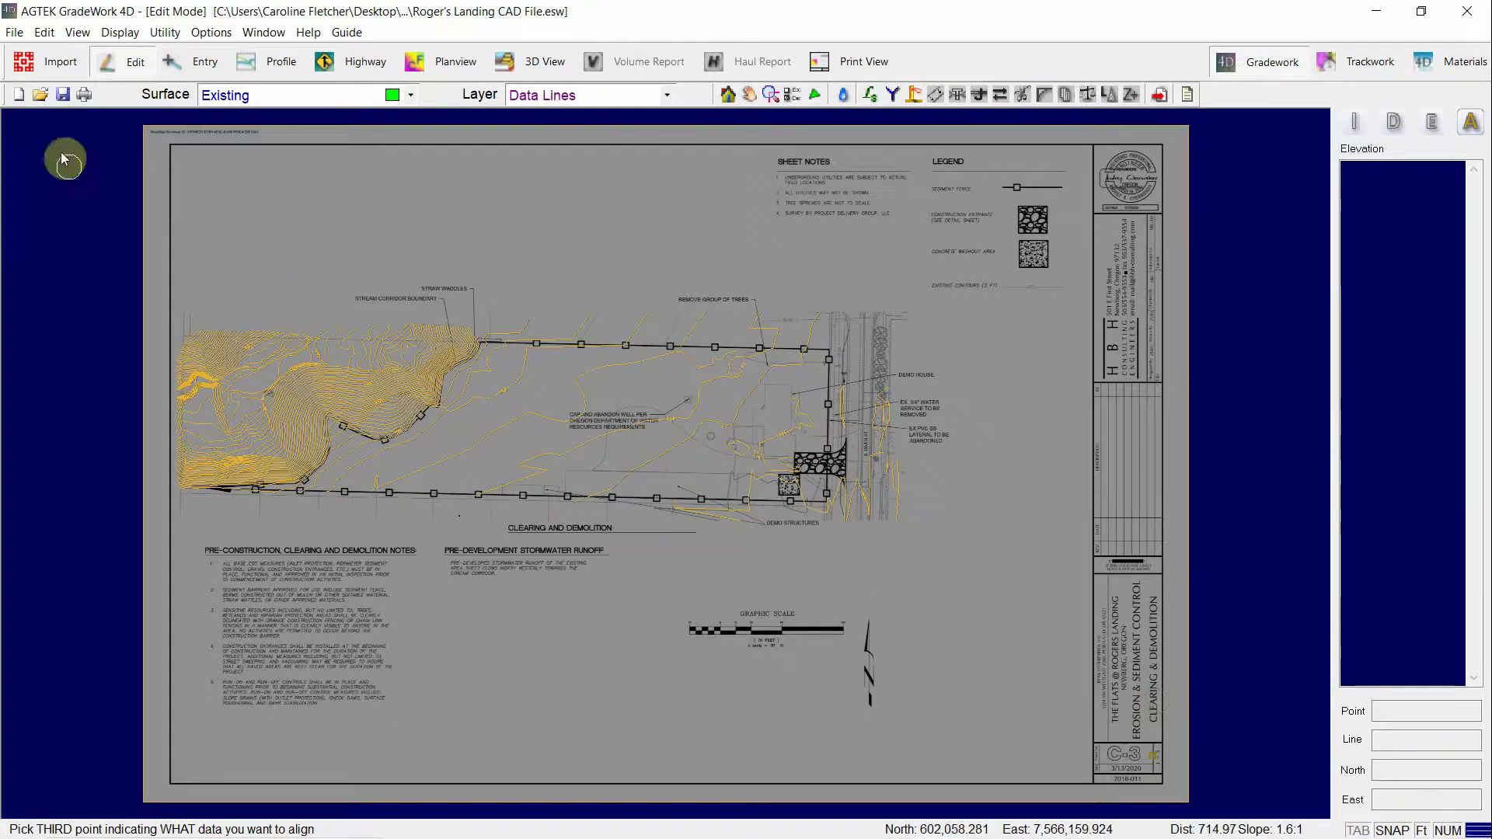
Import page 4, the C-4 Grading Plans sheet, from the Rogers Landing plan PDF.
click(15, 33)
click(47, 109)
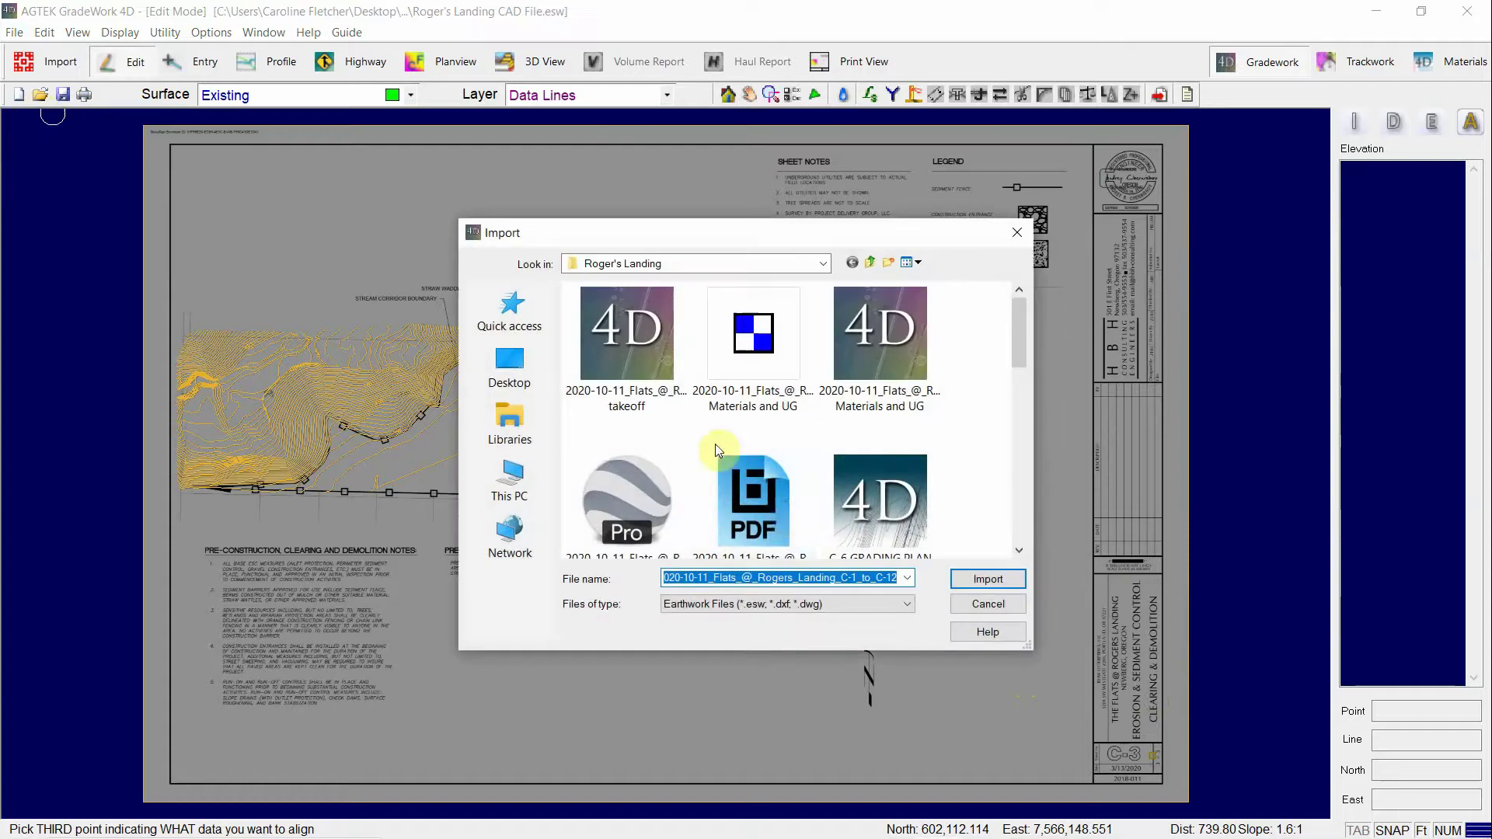
click(987, 579)
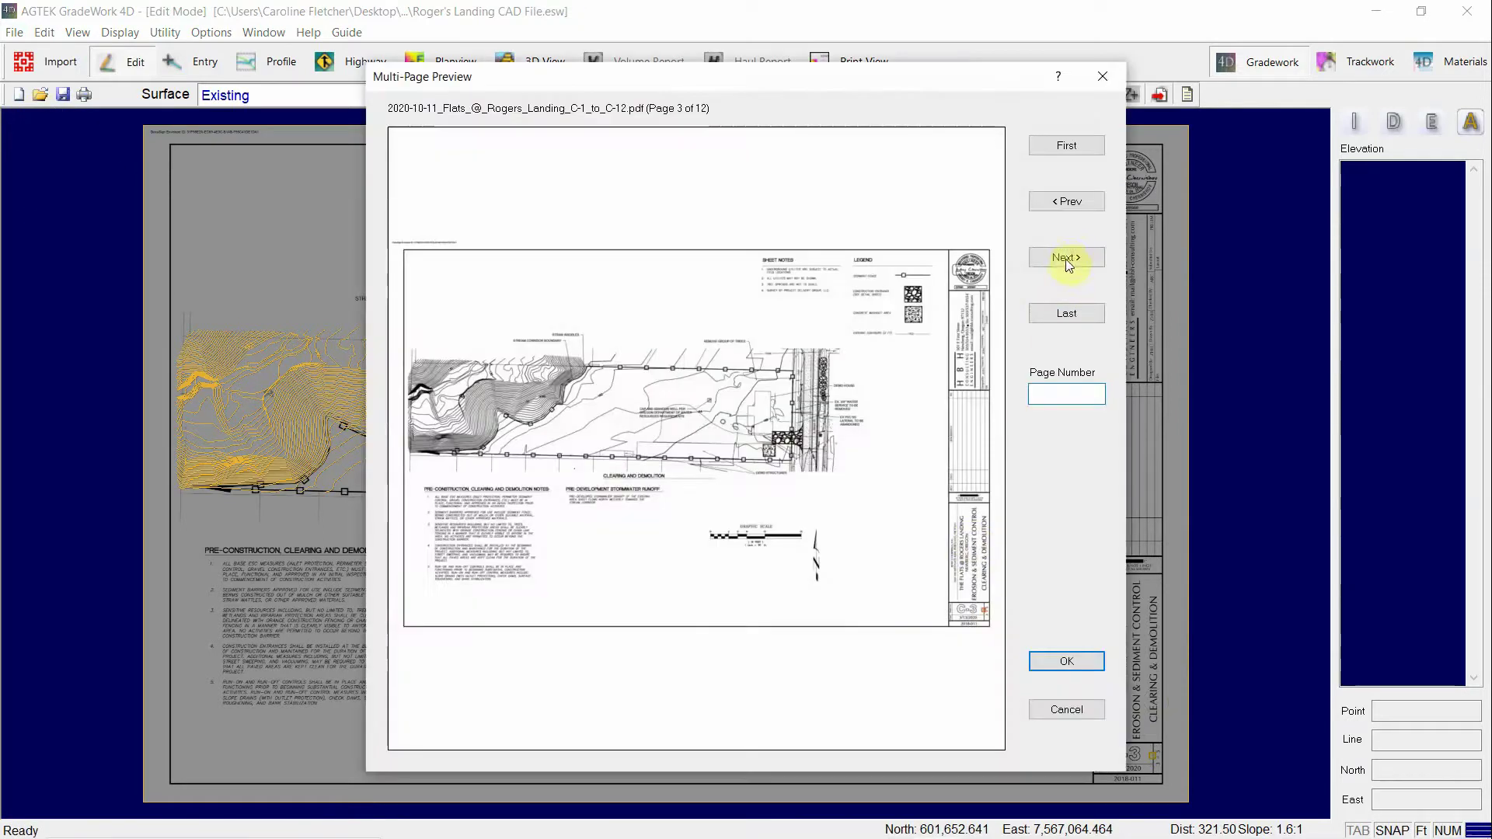
click(1067, 259)
click(970, 582)
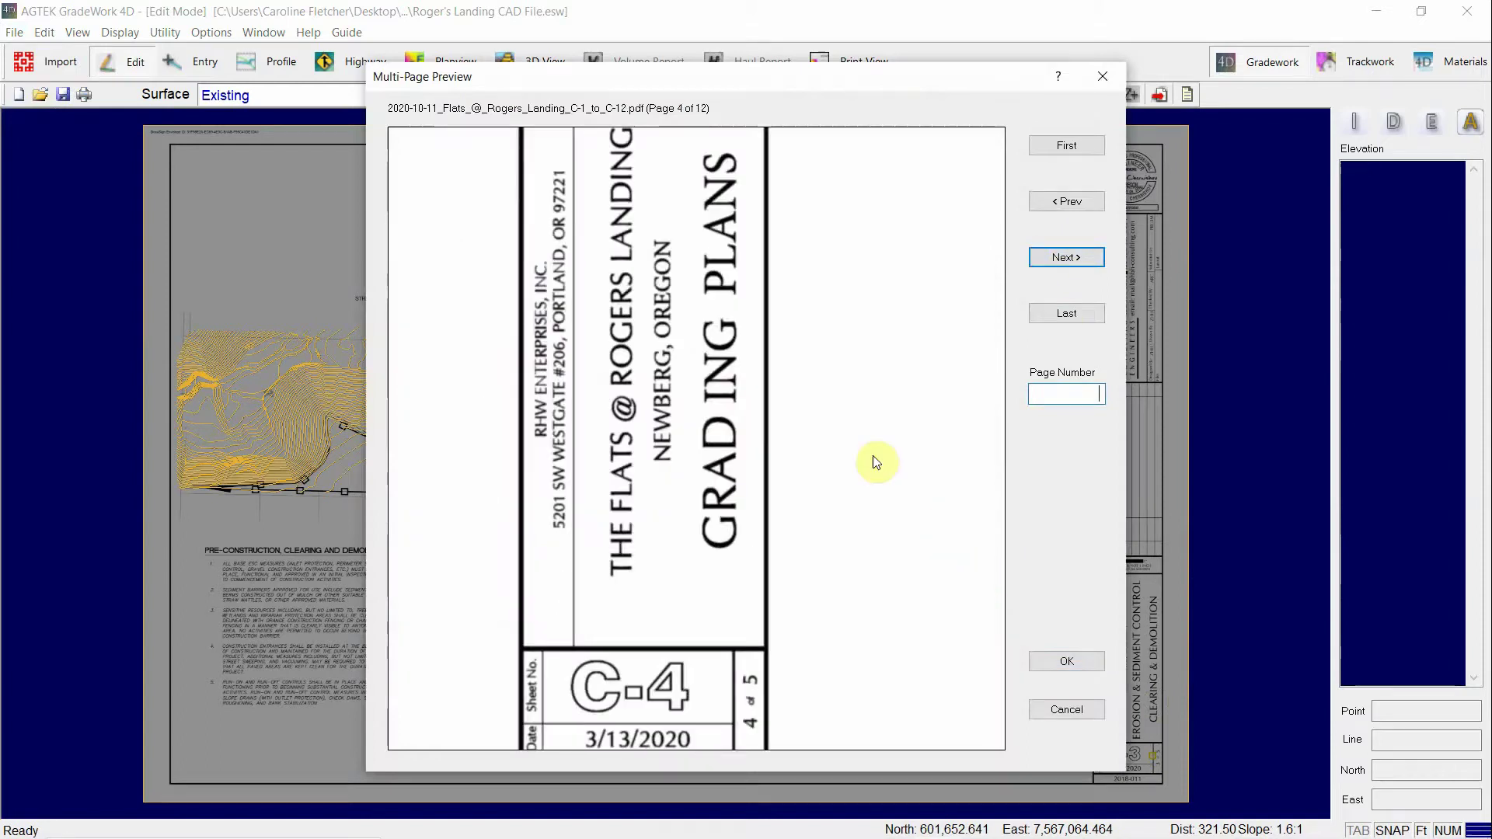
click(1083, 660)
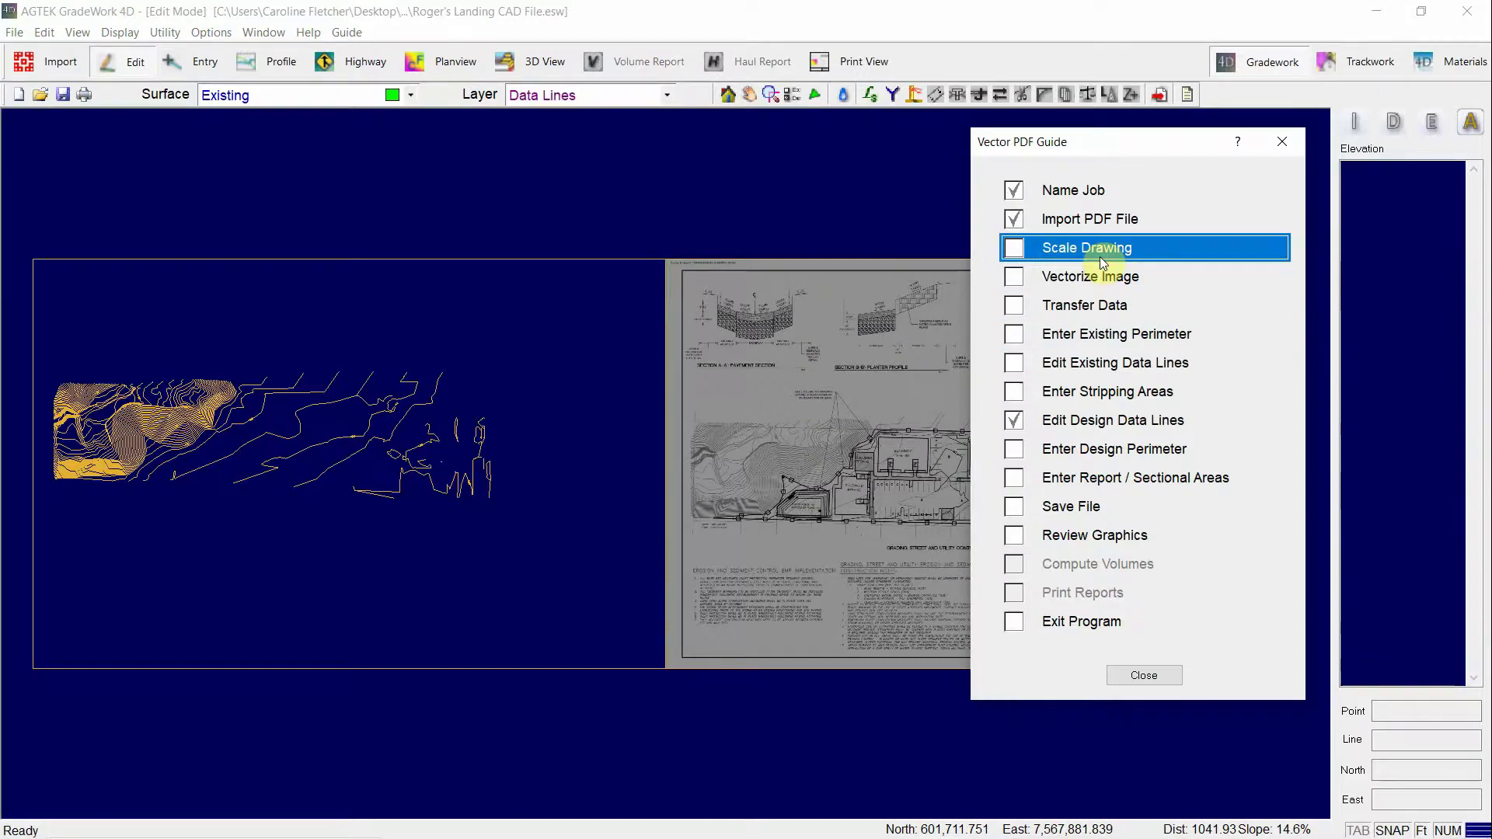
Close the Vector PDF Guide and zoom into the Building A/B area near the North/East label.
click(1280, 144)
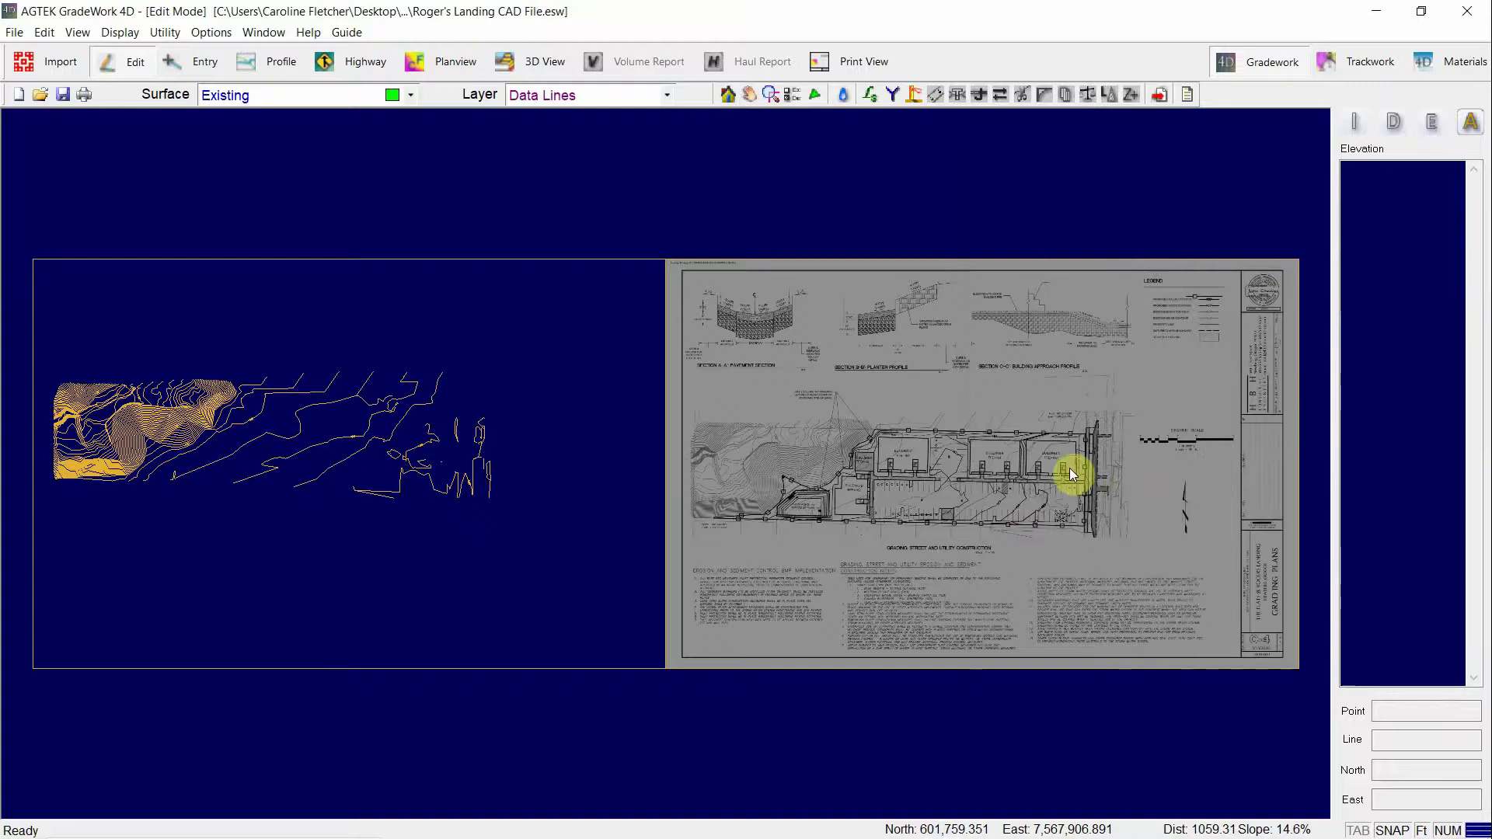
scroll(1084, 428, up, 6)
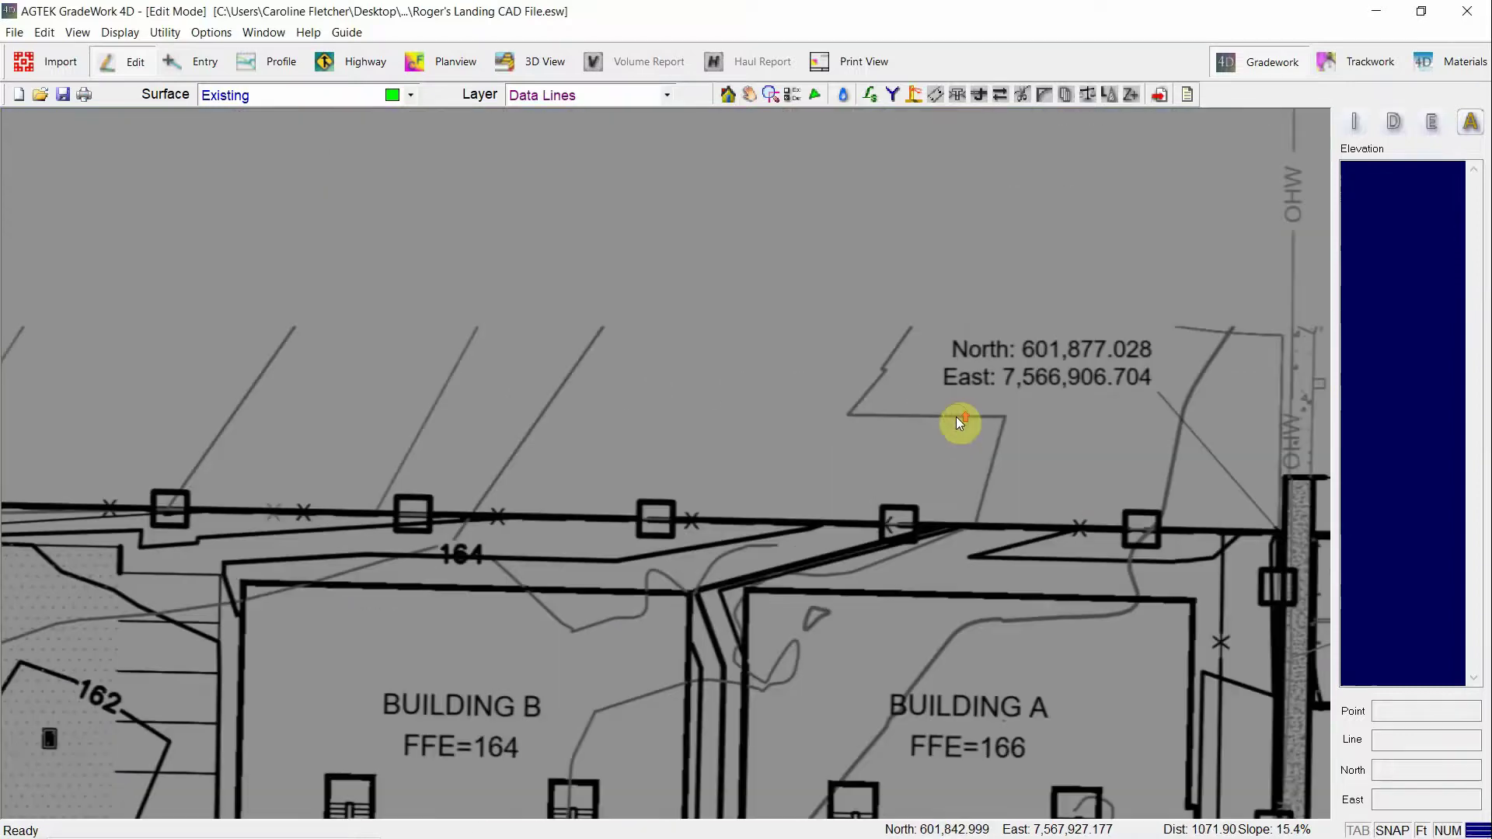
Start Align Image and pick the line corner on the grading sheet as the first point.
right_click(1064, 413)
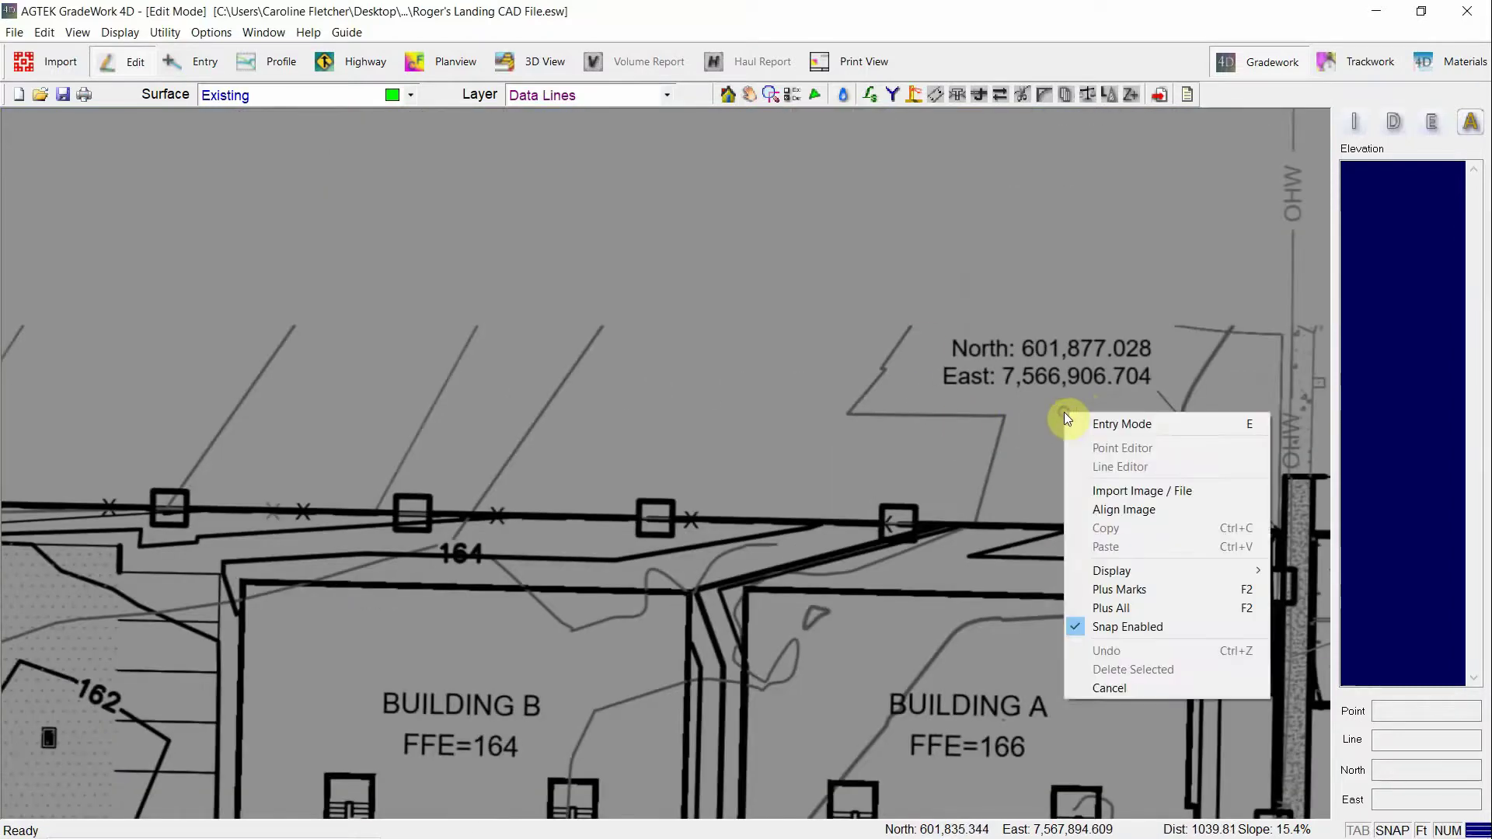
click(1141, 511)
scroll(1012, 419, up, 6)
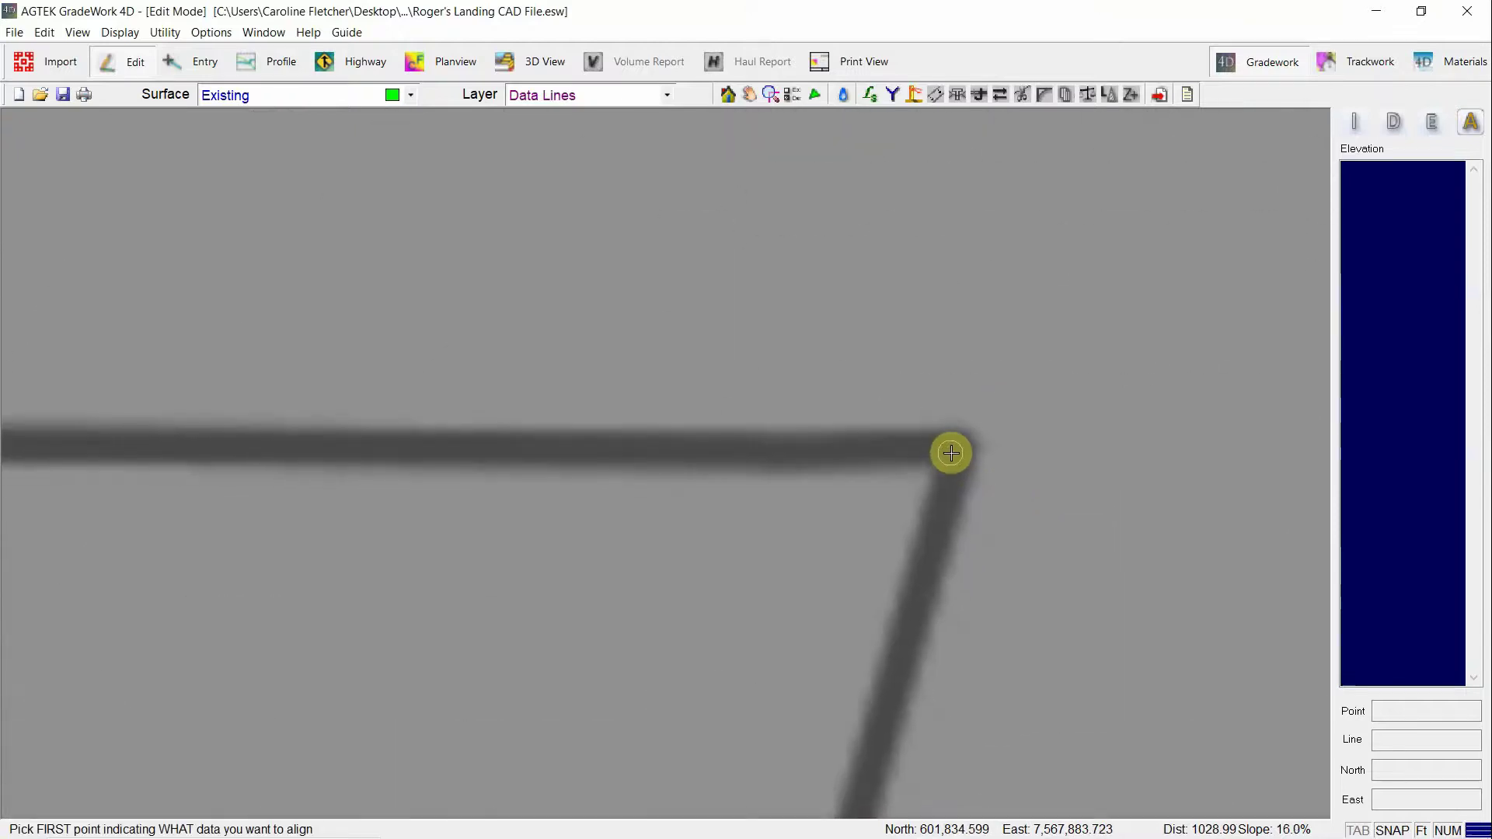
click(951, 452)
scroll(951, 453, down, 6)
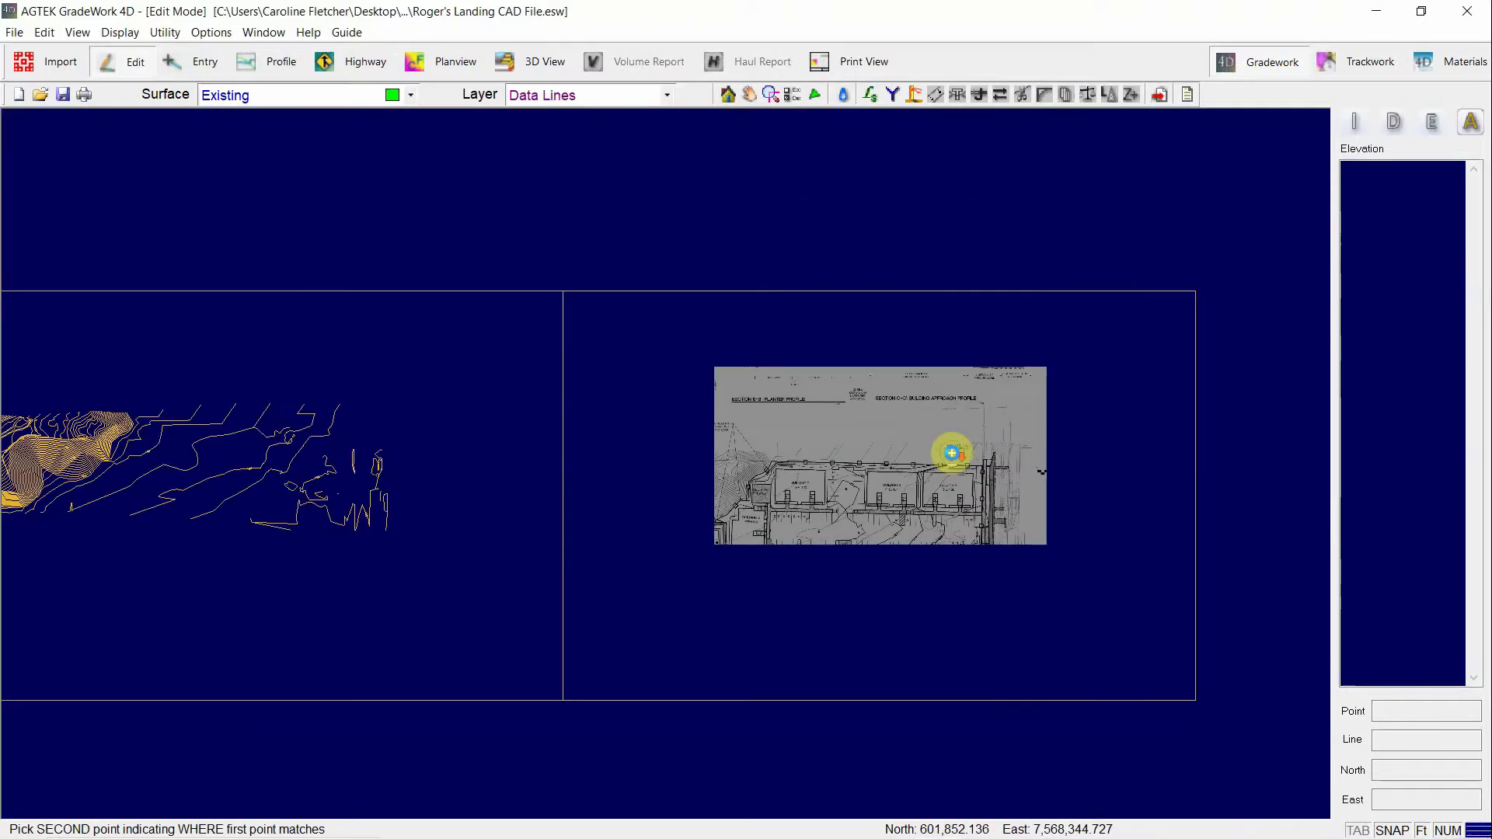
Match it to the same corner on the existing data line and check the fit.
scroll(388, 441, up, 6)
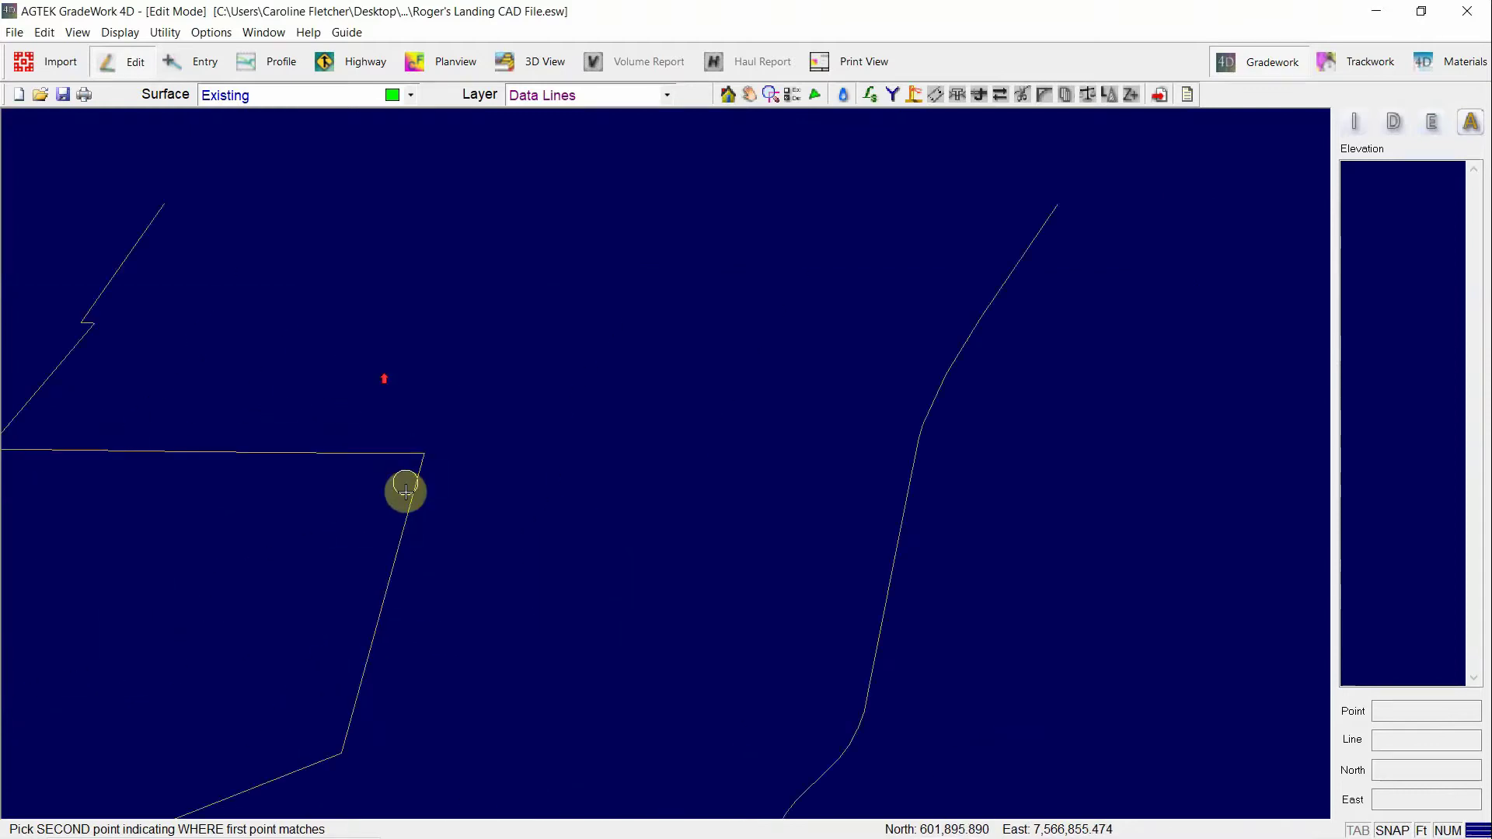
scroll(406, 491, up, 2)
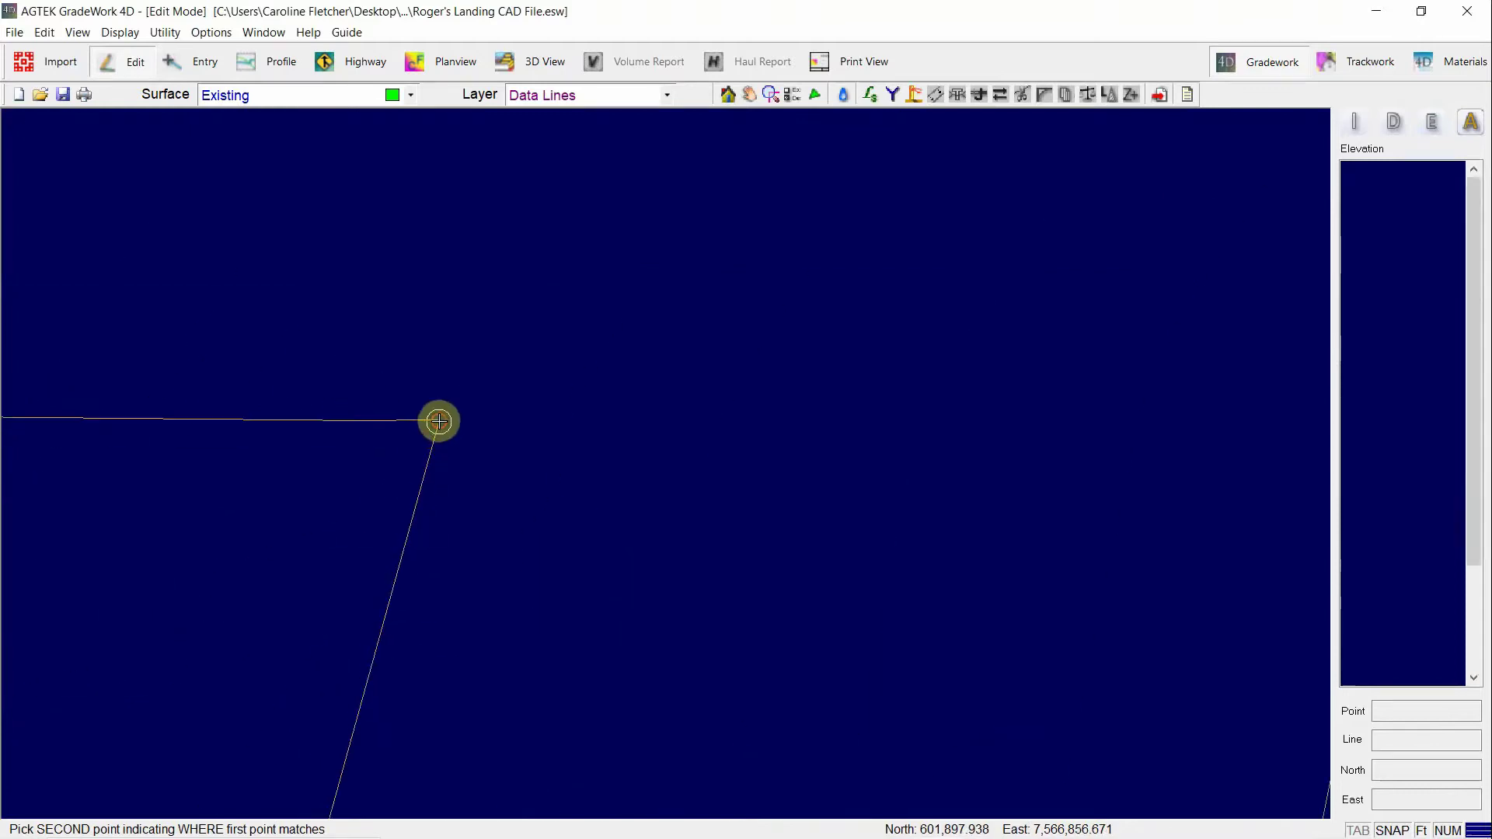
click(439, 421)
scroll(583, 533, down, 3)
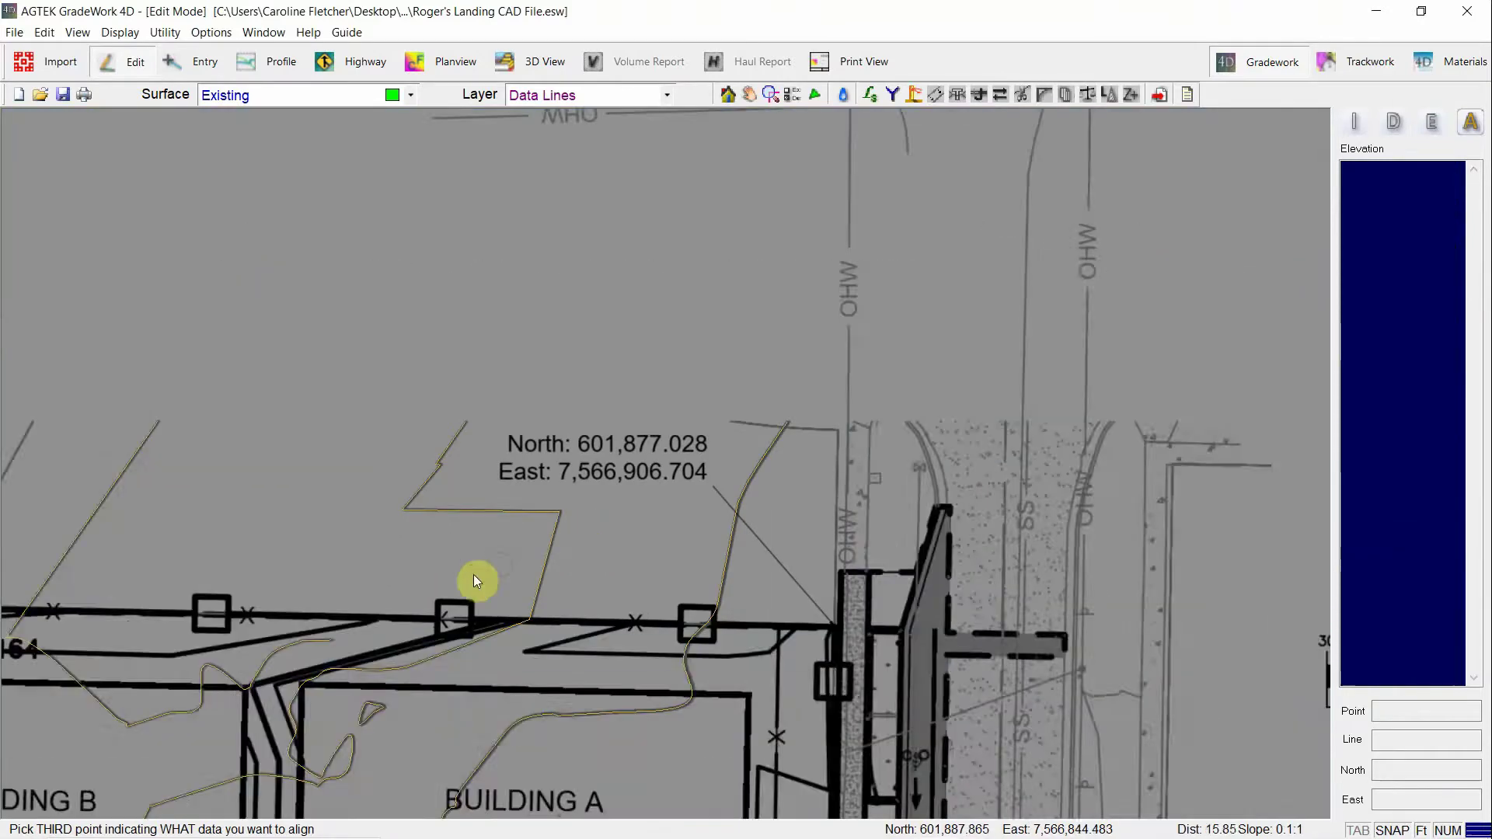
middle_drag(477, 583, 760, 406)
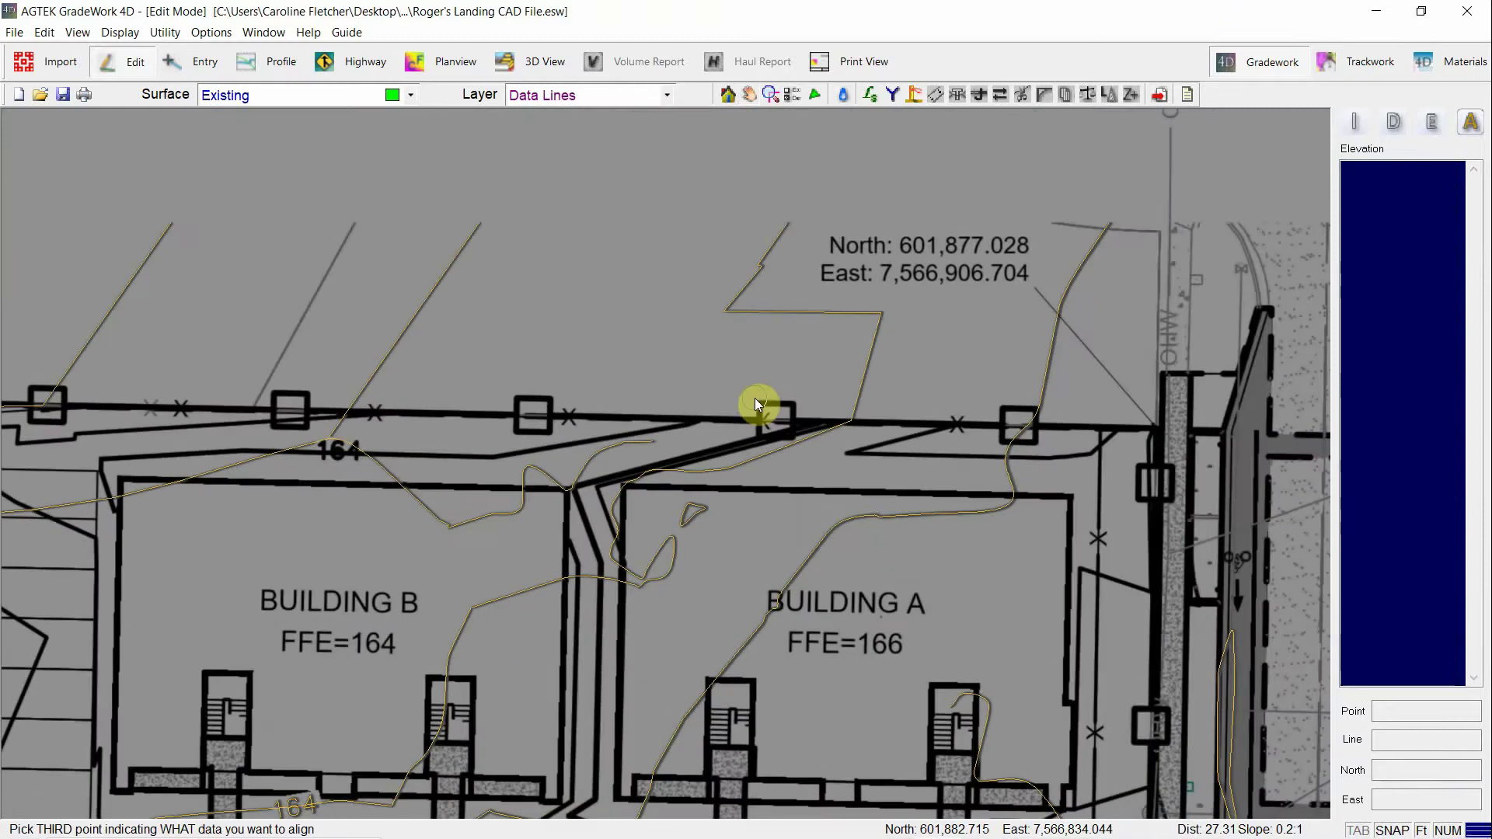
scroll(754, 398, down, 5)
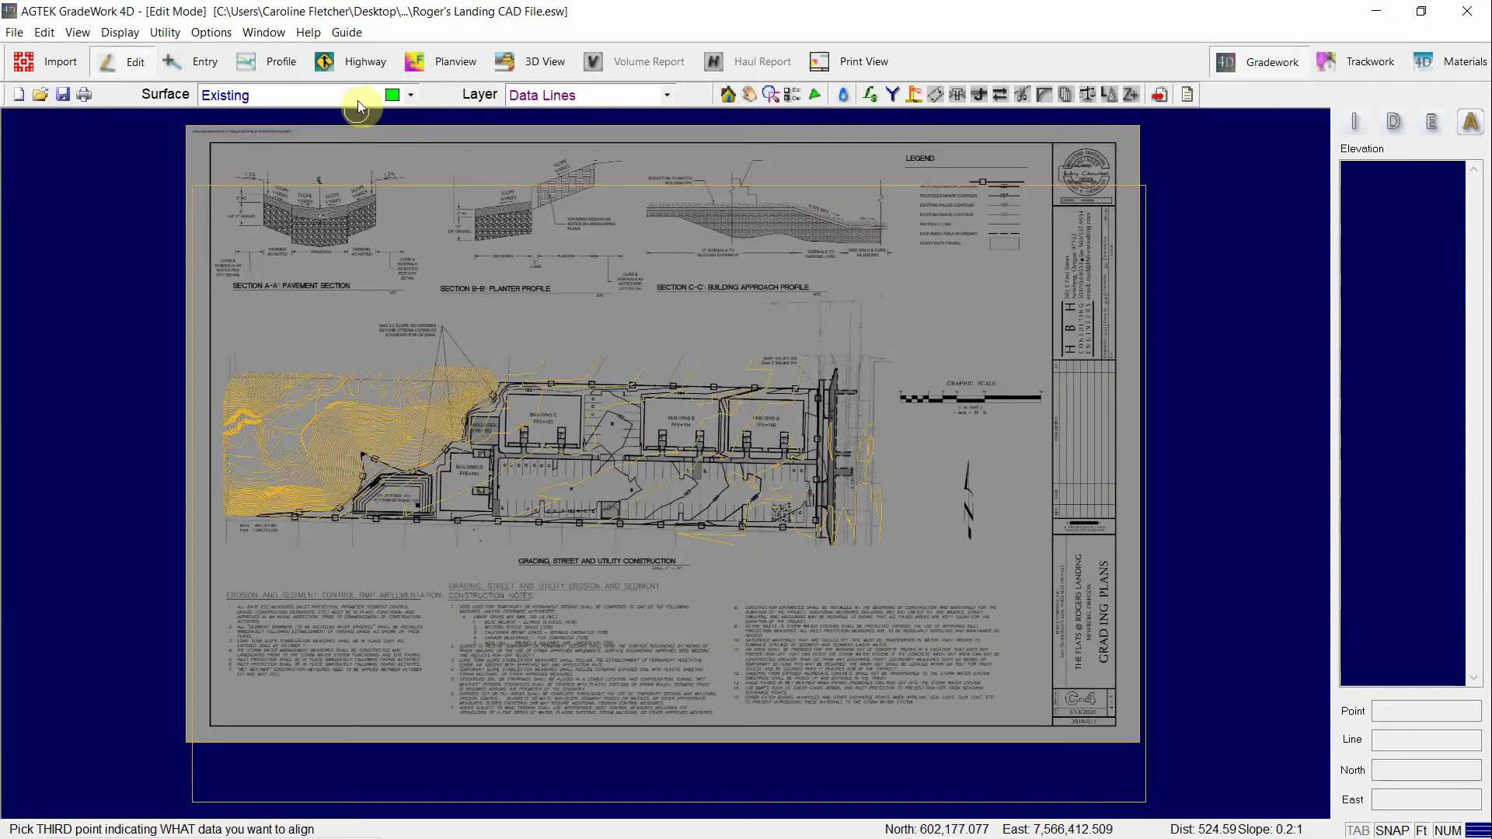
Switch the Surface to Design and bring Building C's top edge into view on the grading sheet.
click(358, 97)
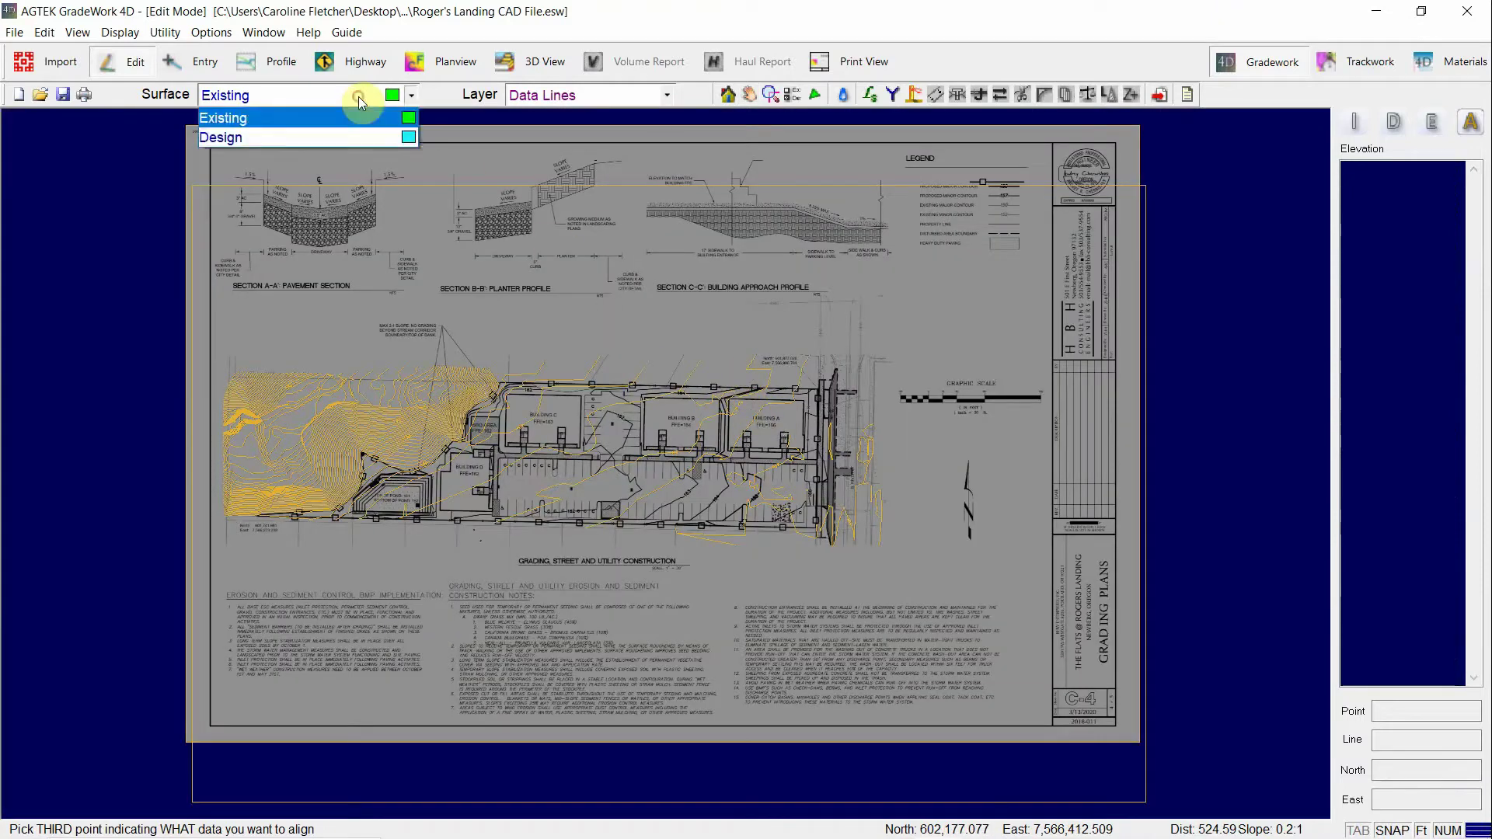
click(348, 139)
scroll(393, 427, up, 5)
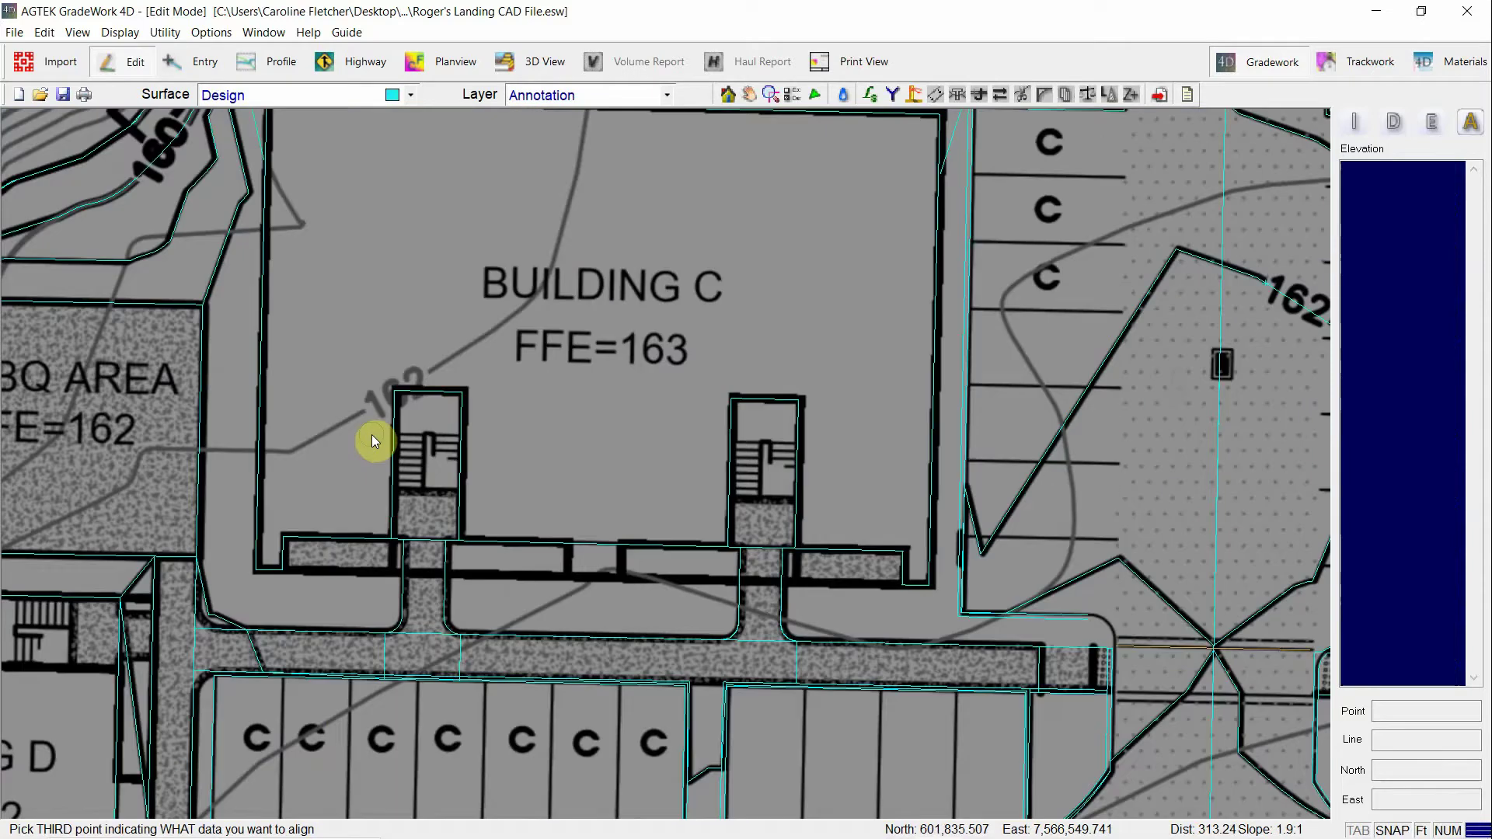
middle_drag(360, 340, 406, 523)
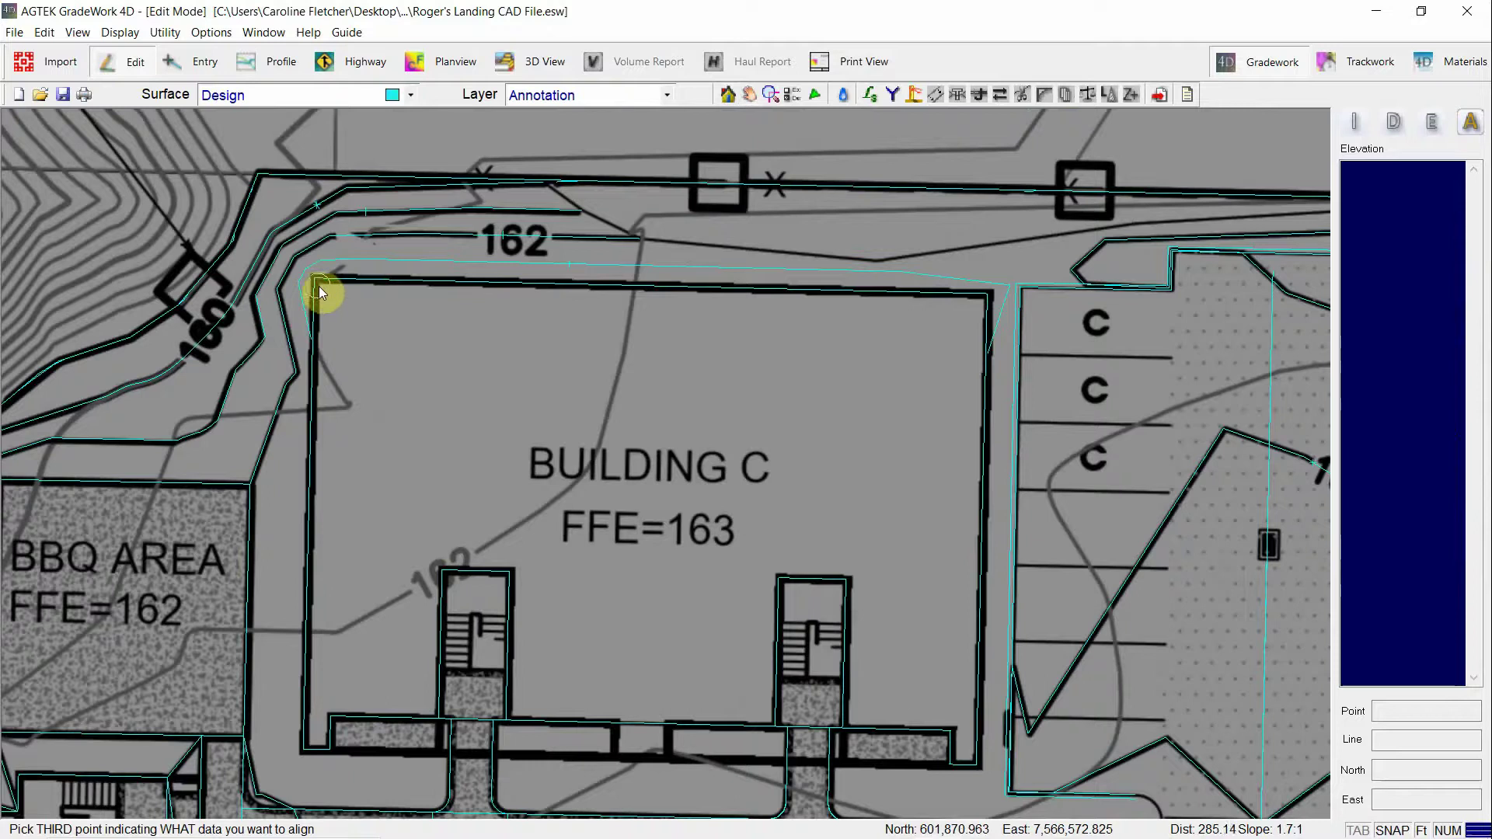
right_click(429, 359)
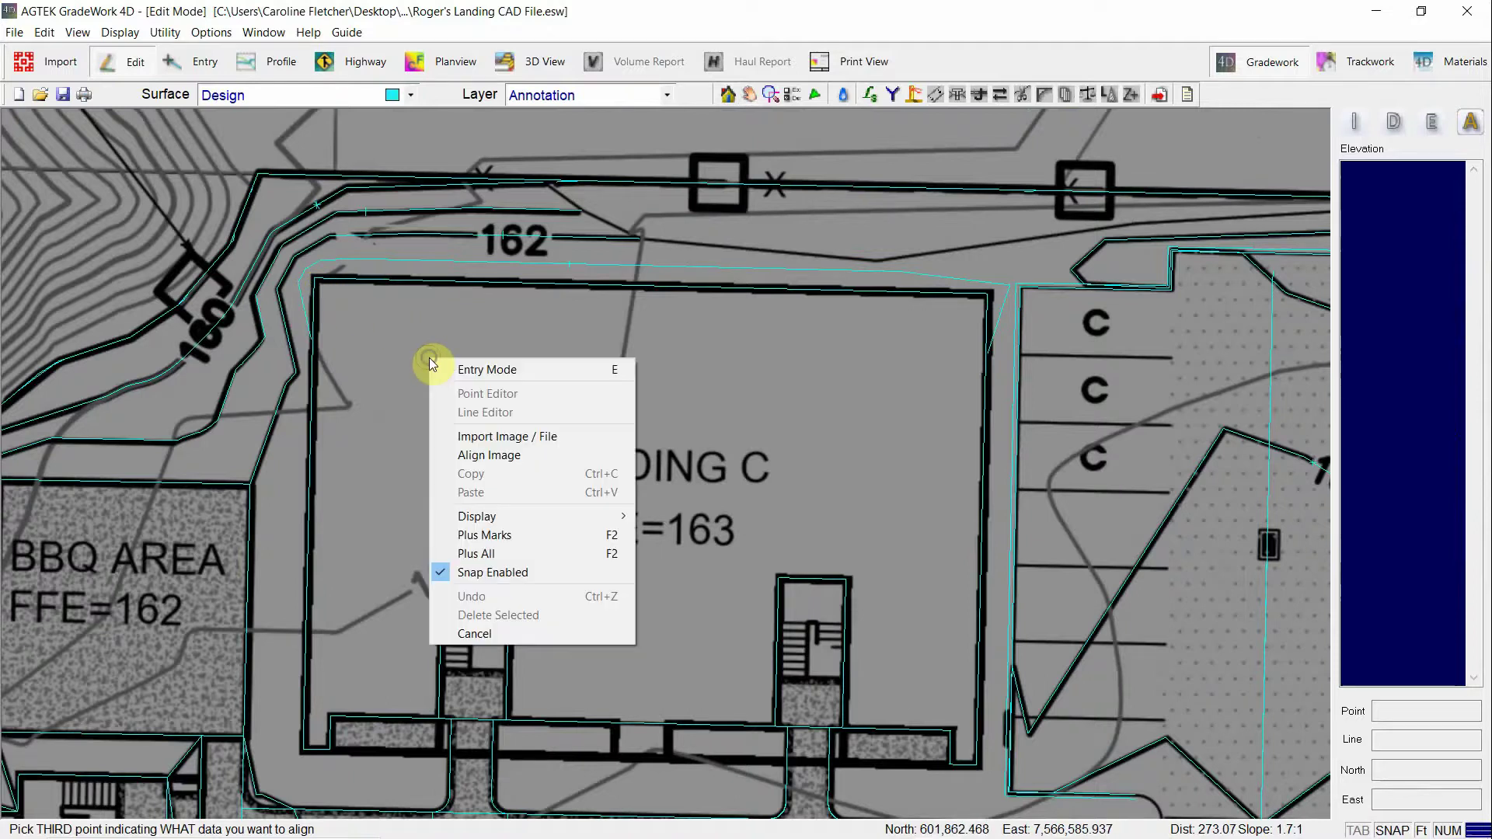
Finish aligning the C-4 grading sheet so the cyan design linework overlays its building layout.
click(725, 441)
scroll(726, 440, down, 6)
scroll(851, 486, up, 5)
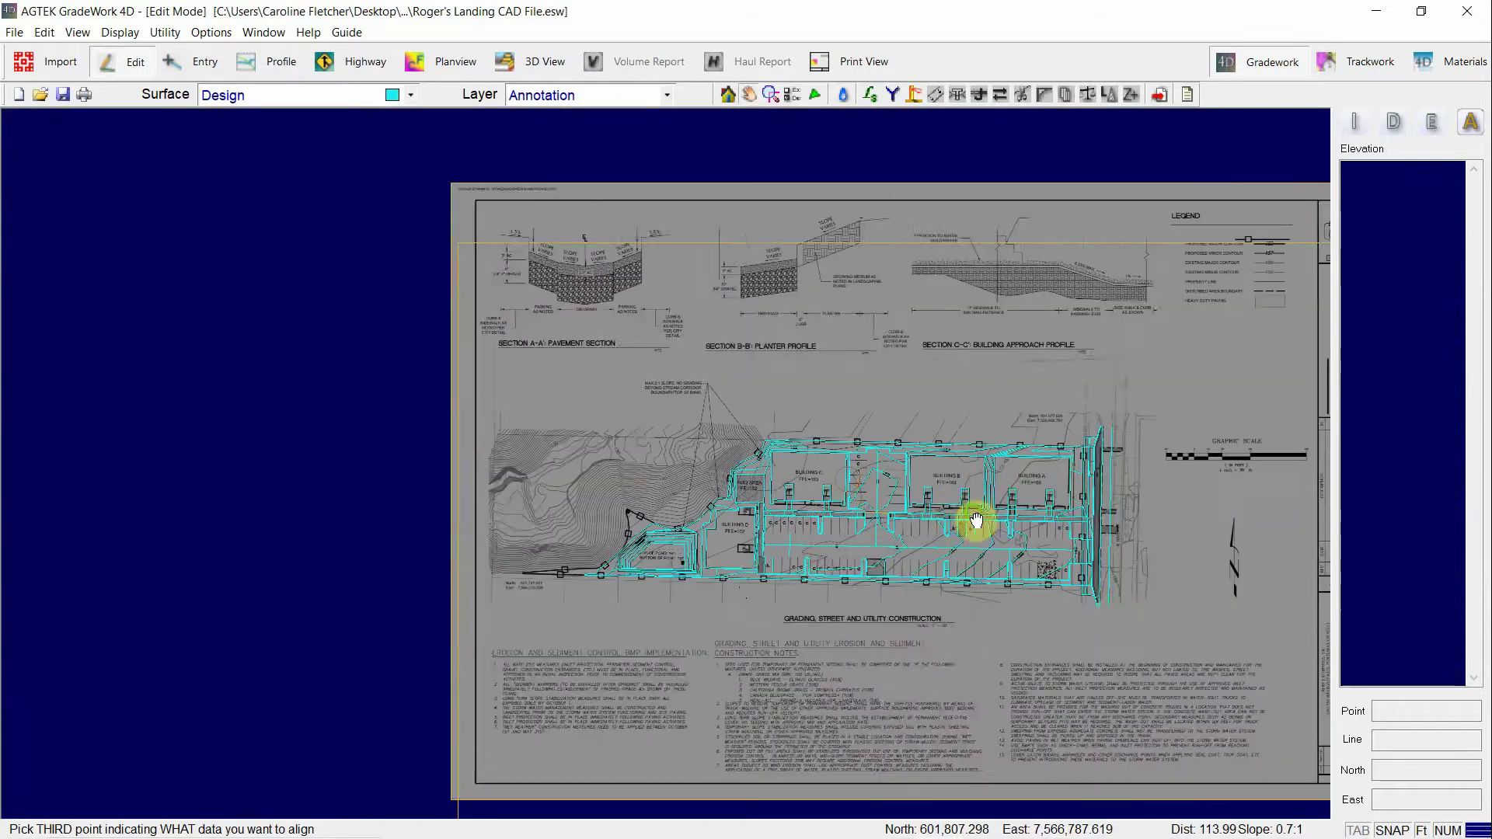
middle_drag(894, 492, 858, 464)
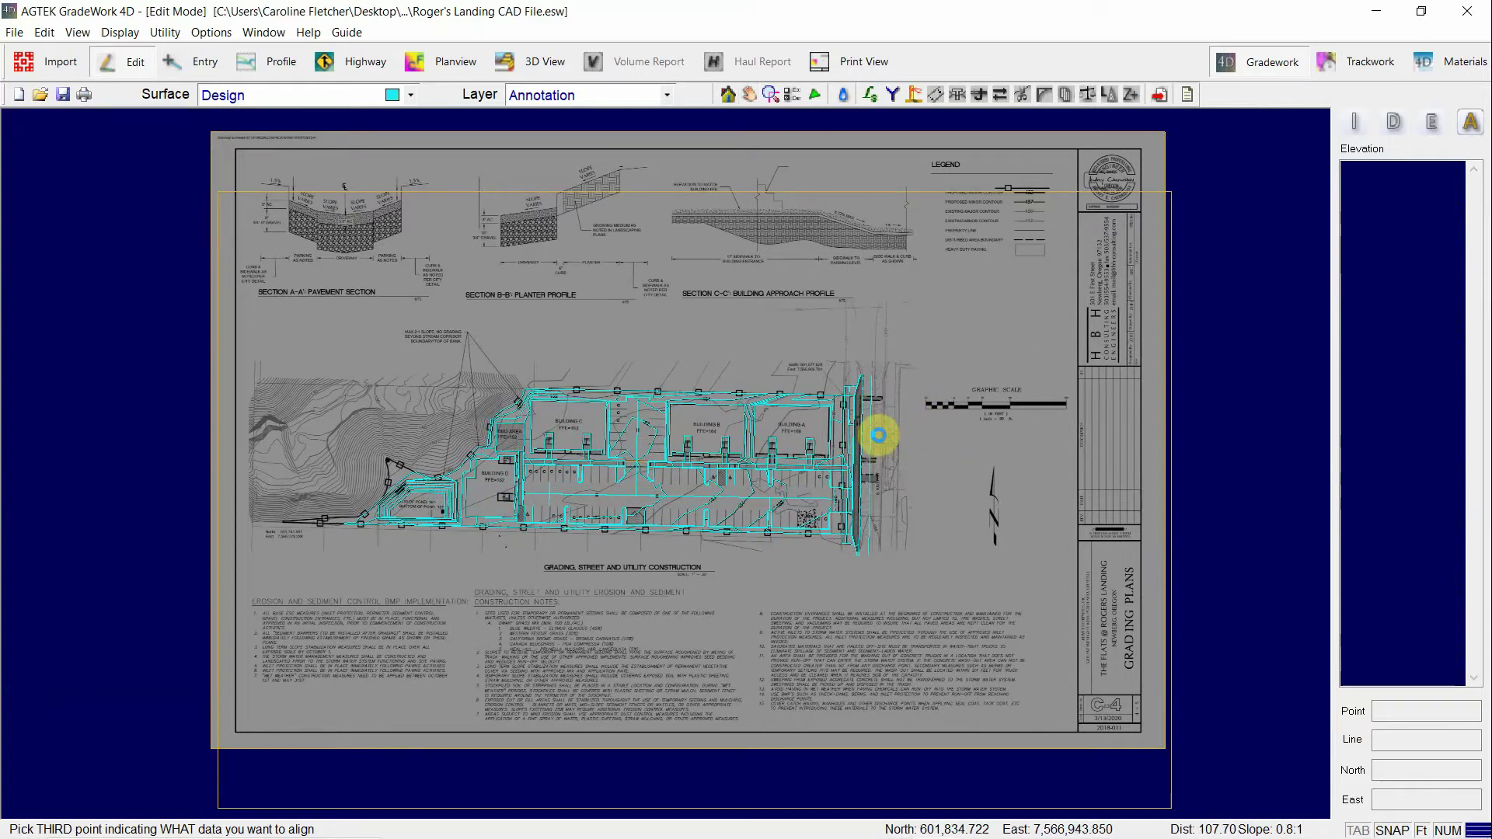
click(878, 435)
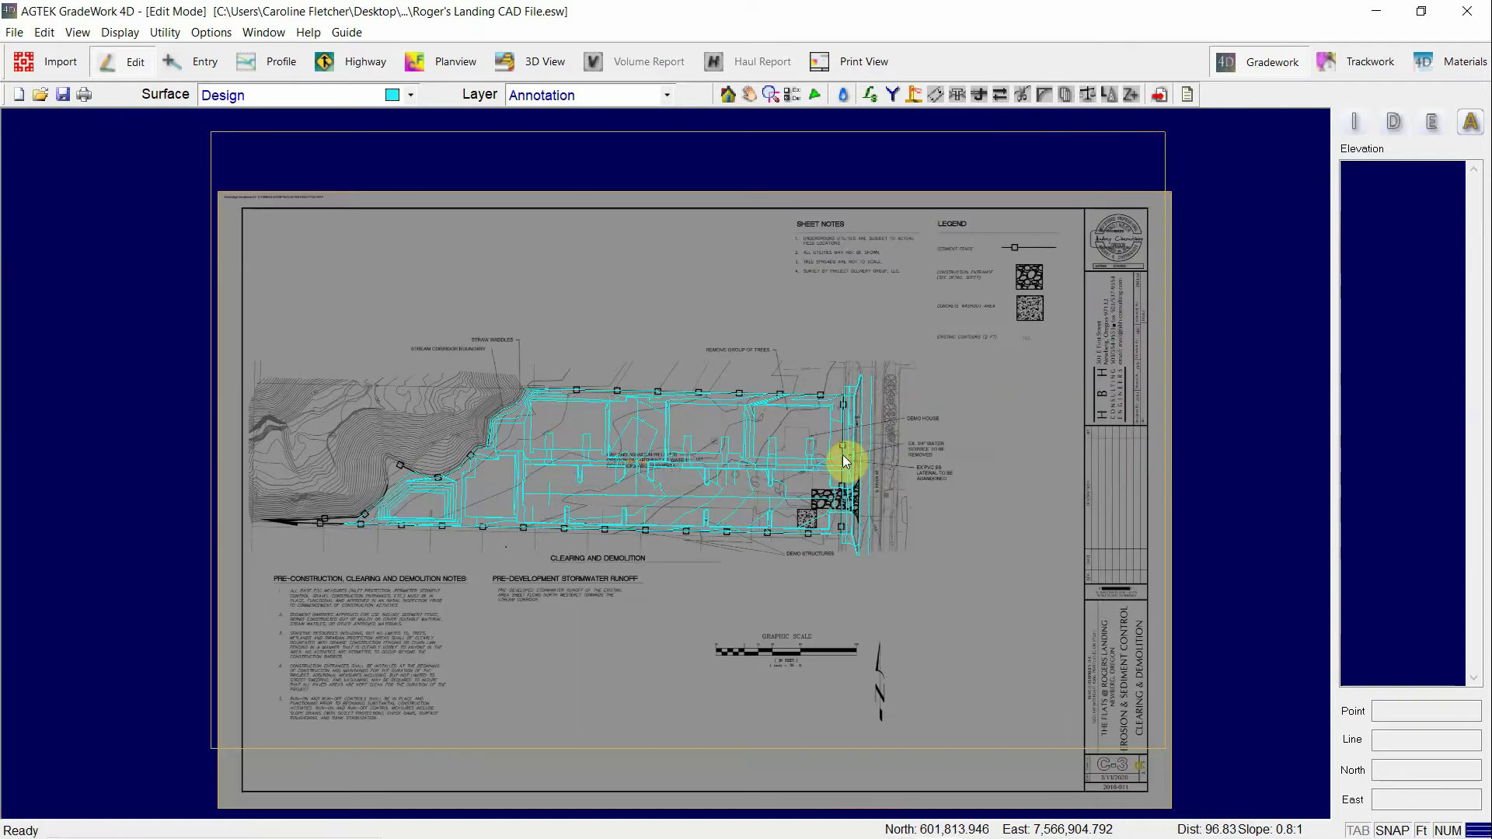
click(890, 448)
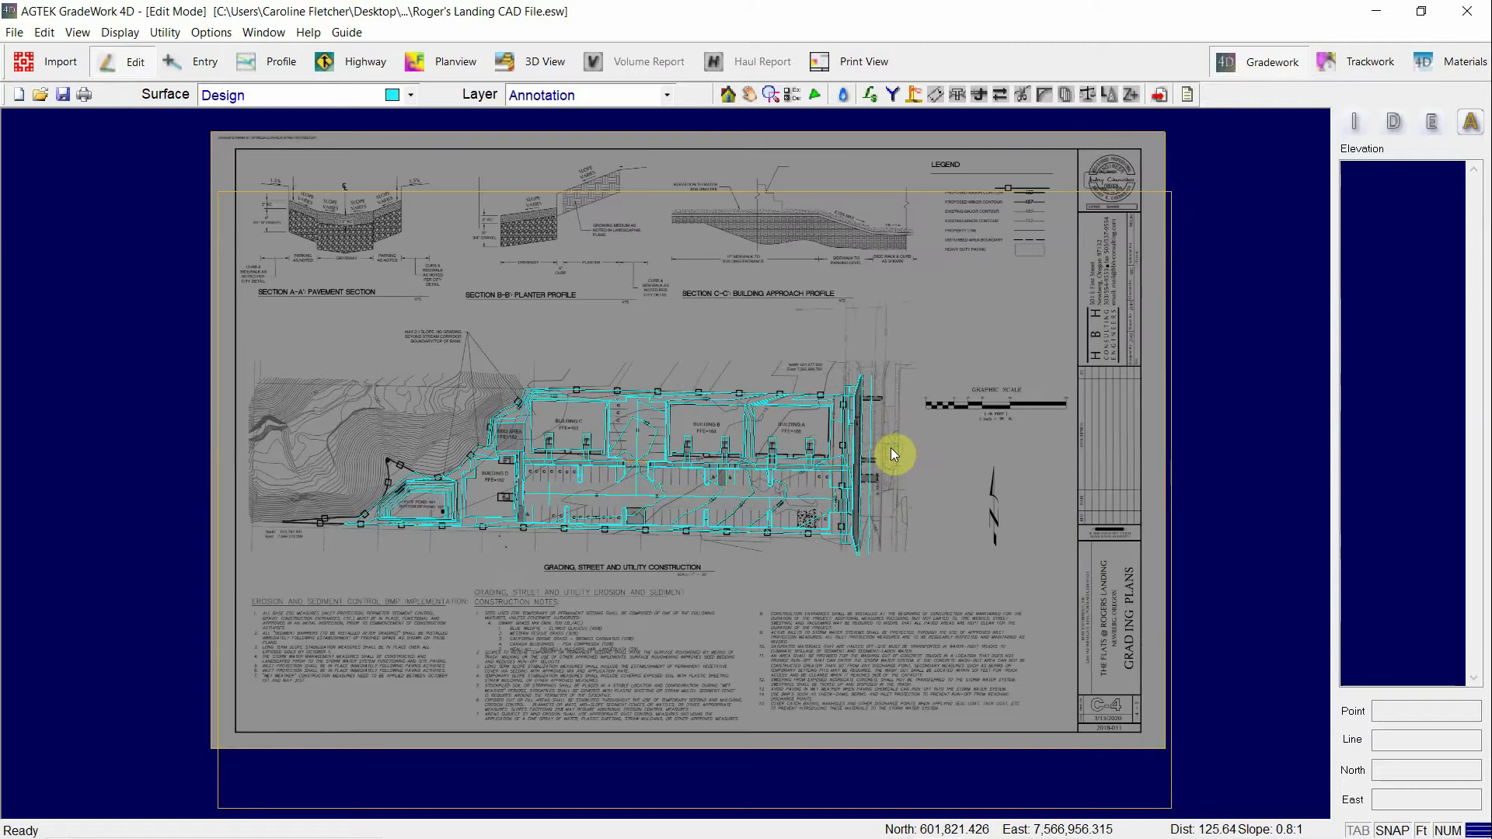
Select the image frame and import the C-3 Clearing & Demolition sheet into it.
middle_drag(999, 556, 922, 534)
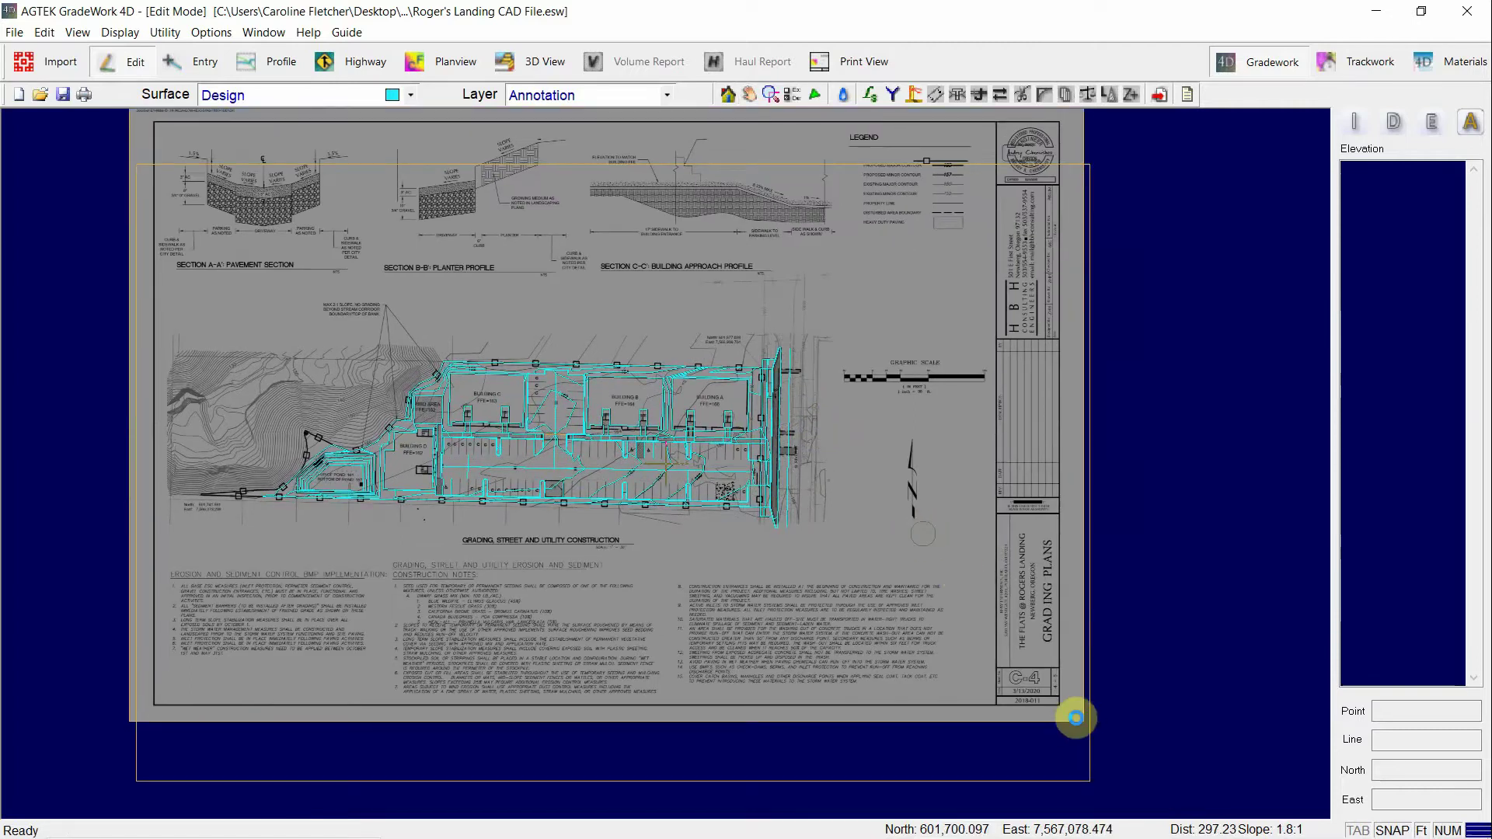
click(1091, 763)
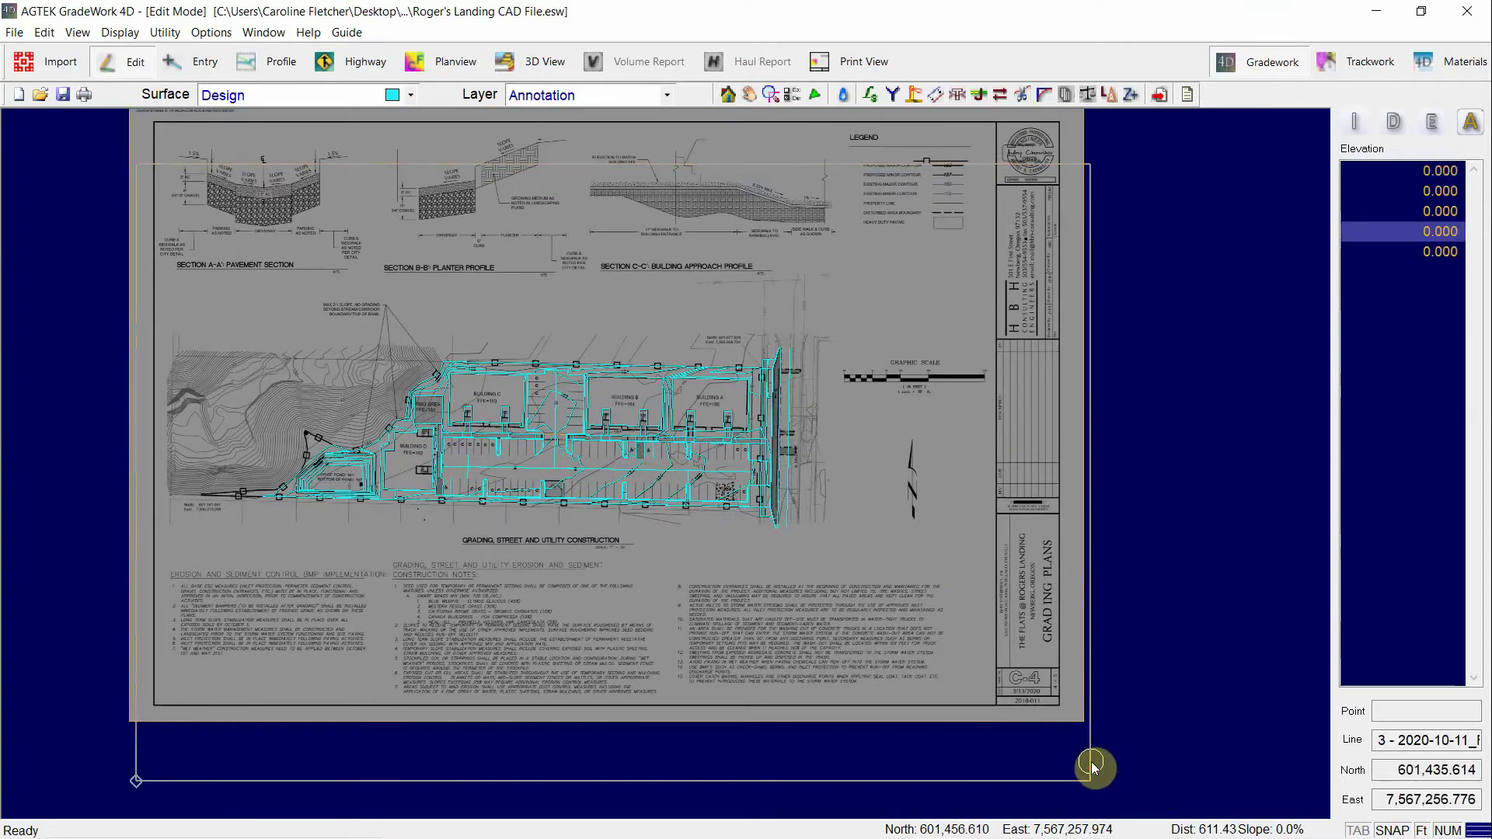
right_click(1091, 766)
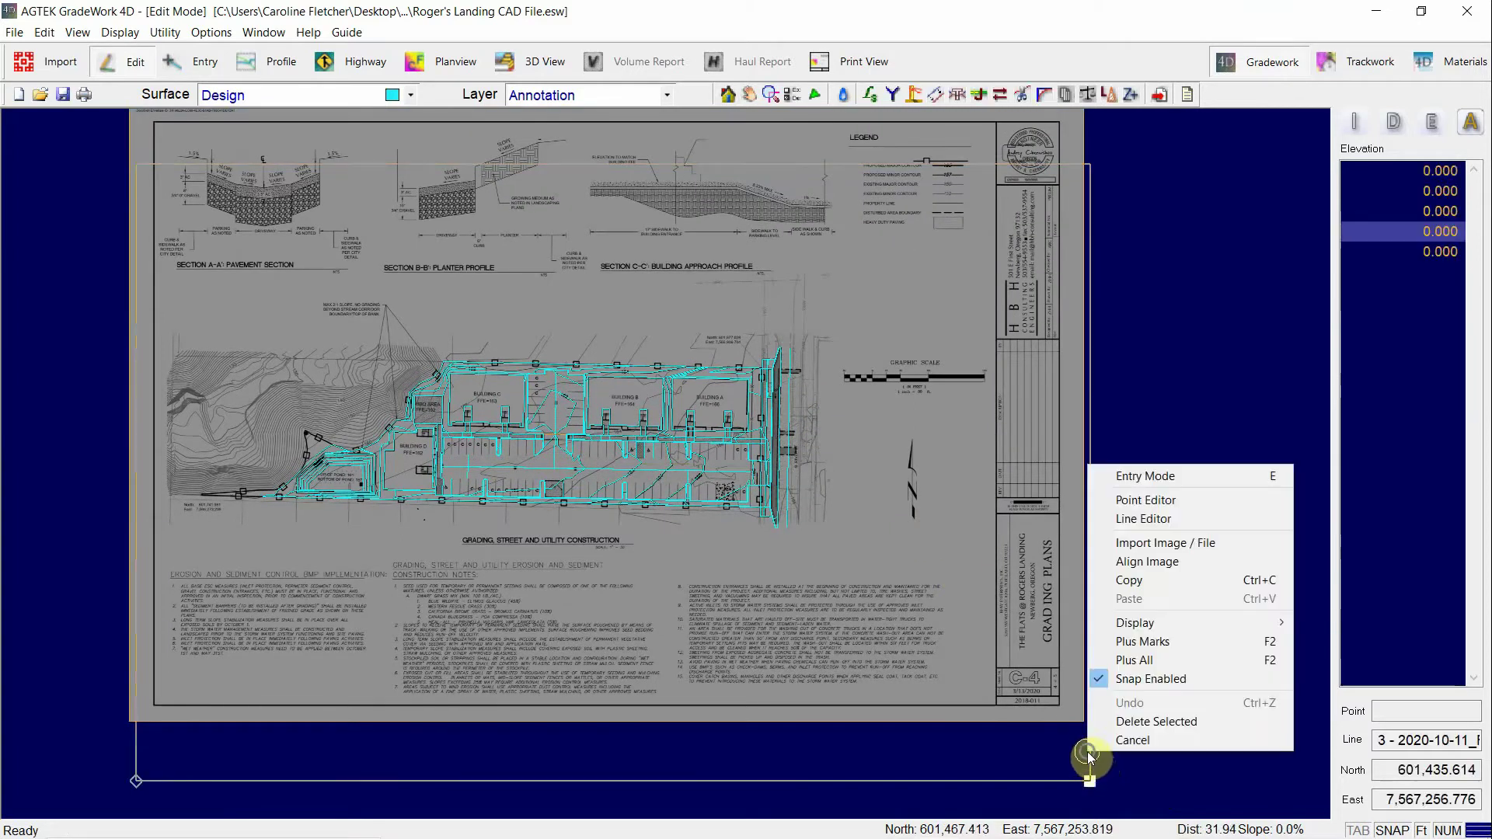
click(1149, 544)
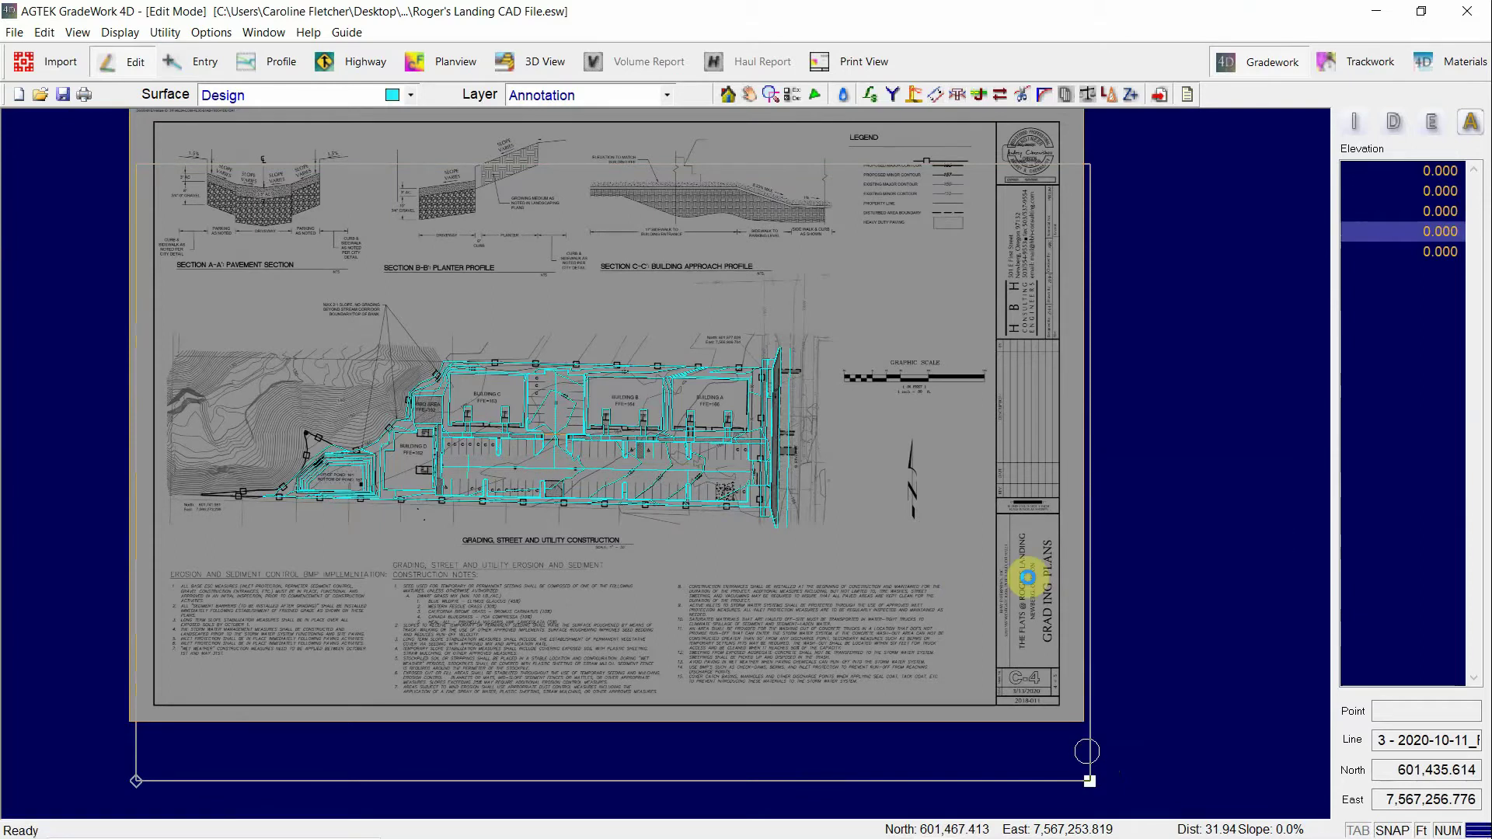